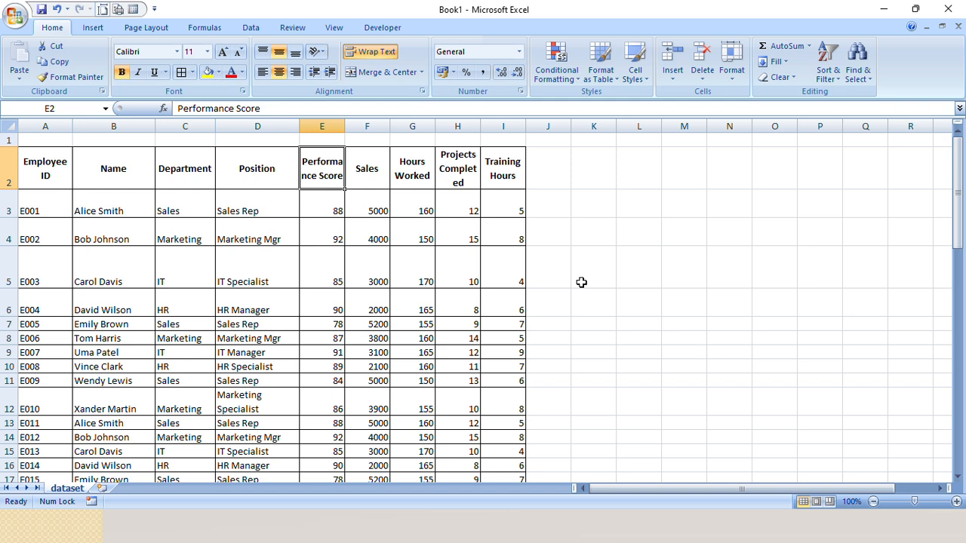
Review the dataset's column headers from Sales through Training Hours.
click(368, 168)
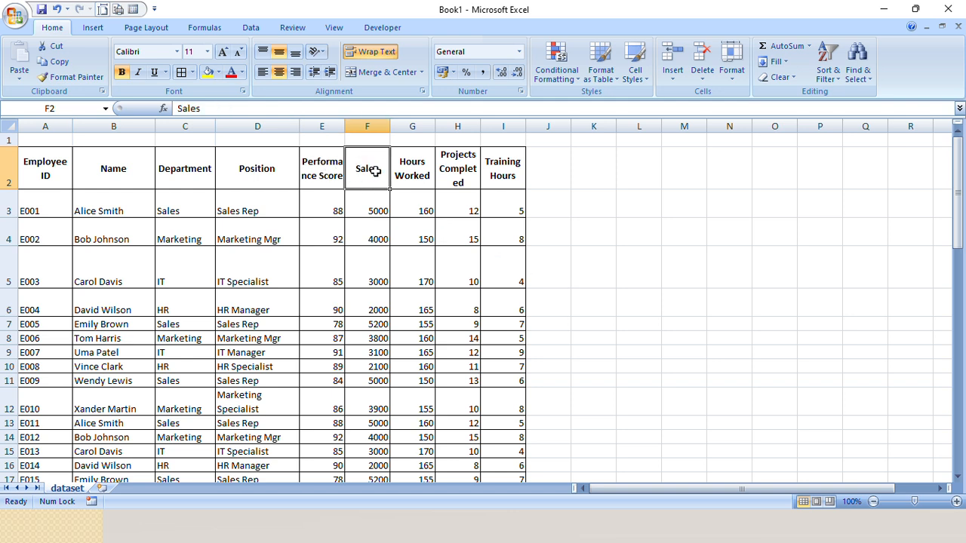
click(419, 172)
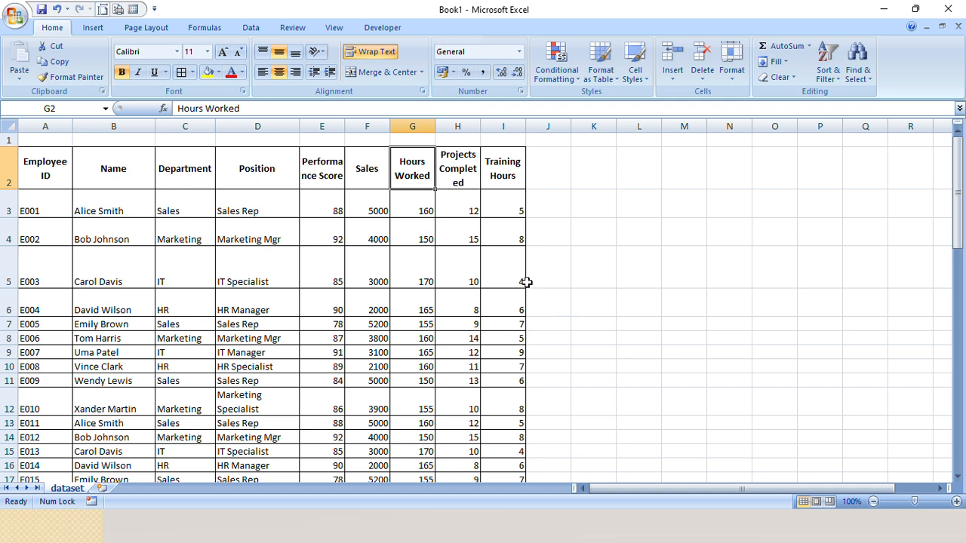
click(472, 187)
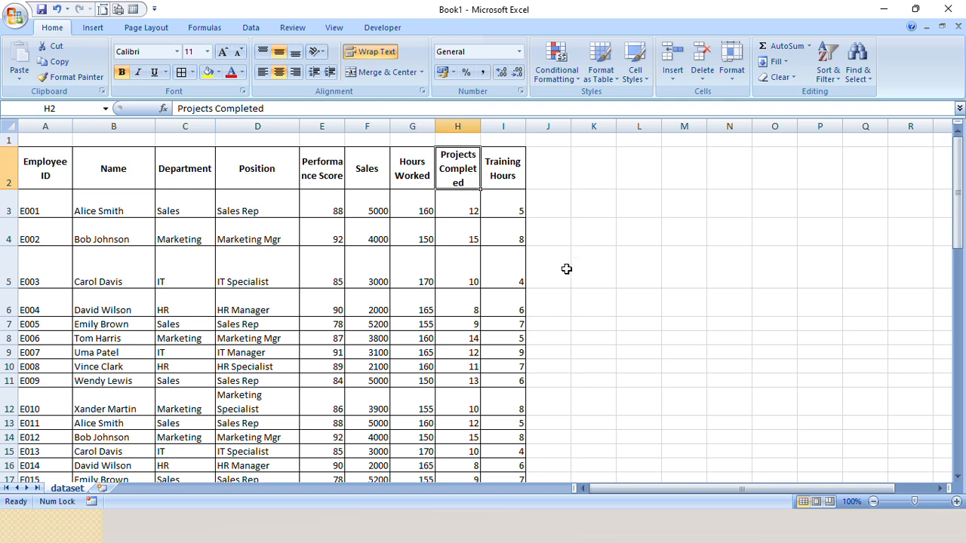
click(510, 185)
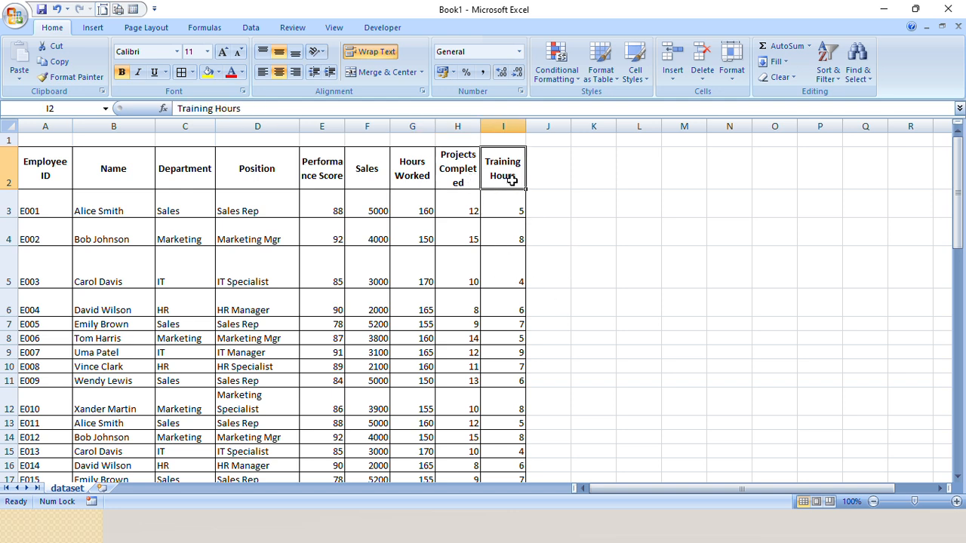
click(631, 282)
Check the extent of the employee table from its header row down through the records.
drag(56, 187, 495, 175)
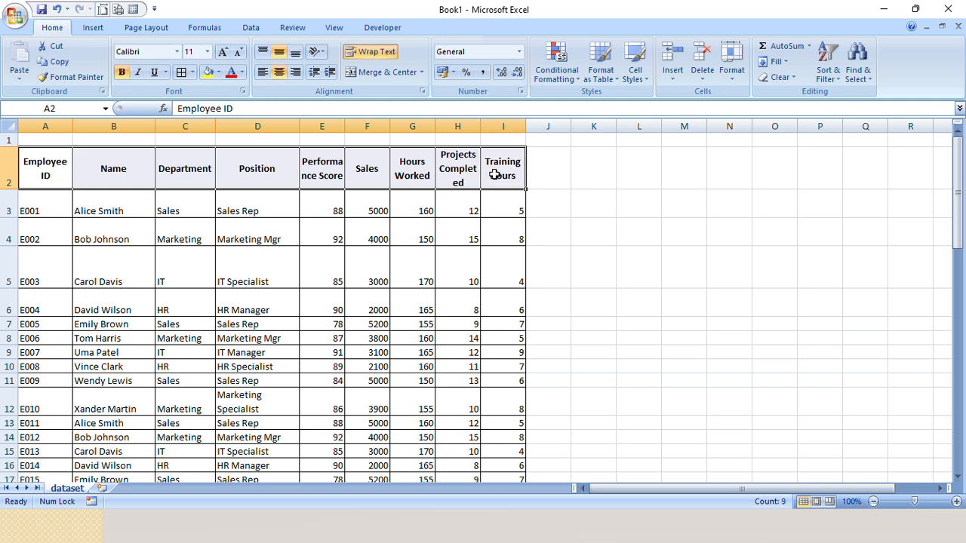
key(ctrl+shift+Down)
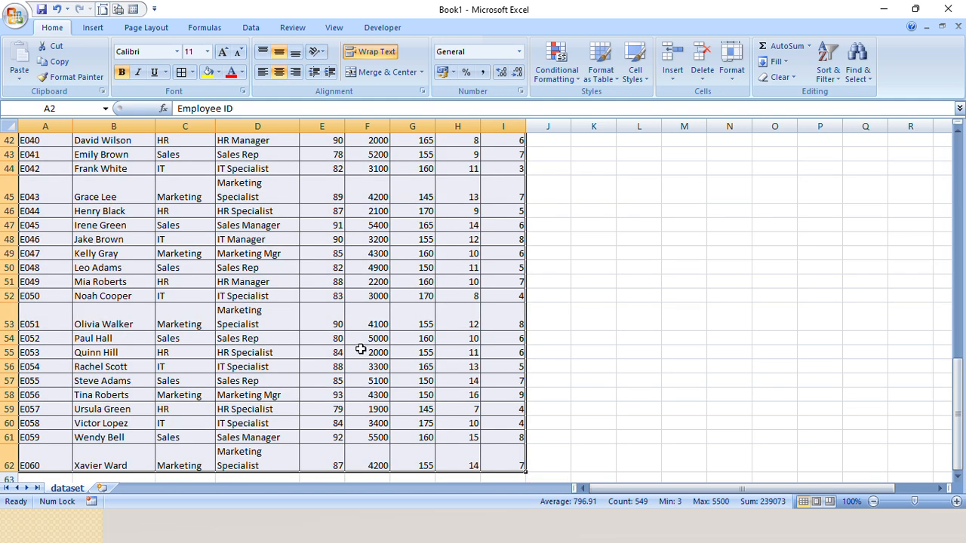
key(ctrl+Home)
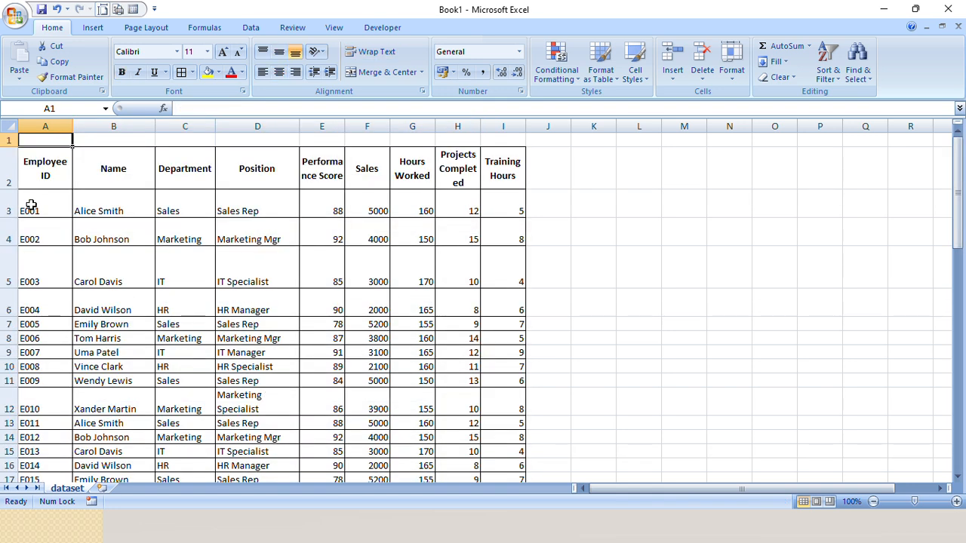
click(45, 172)
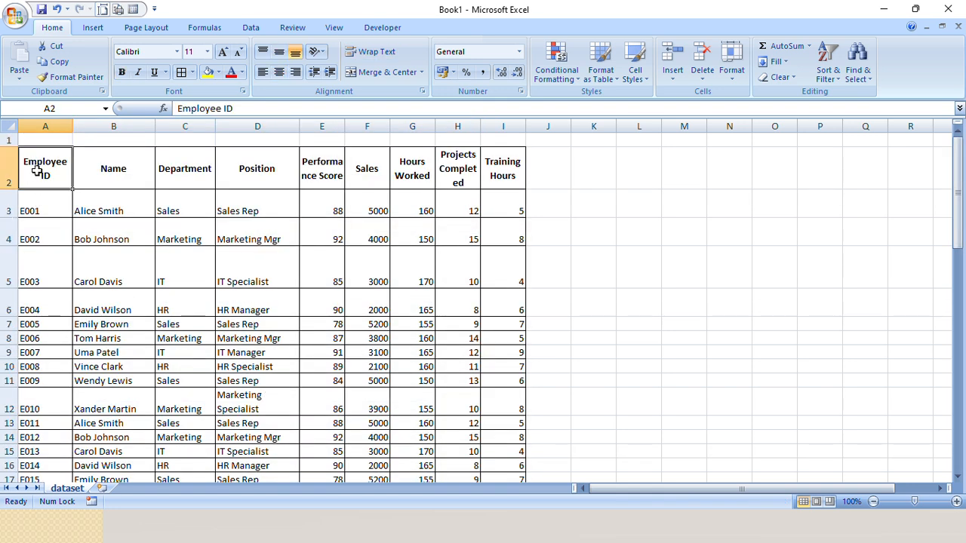
click(687, 249)
drag(44, 177, 502, 381)
click(594, 311)
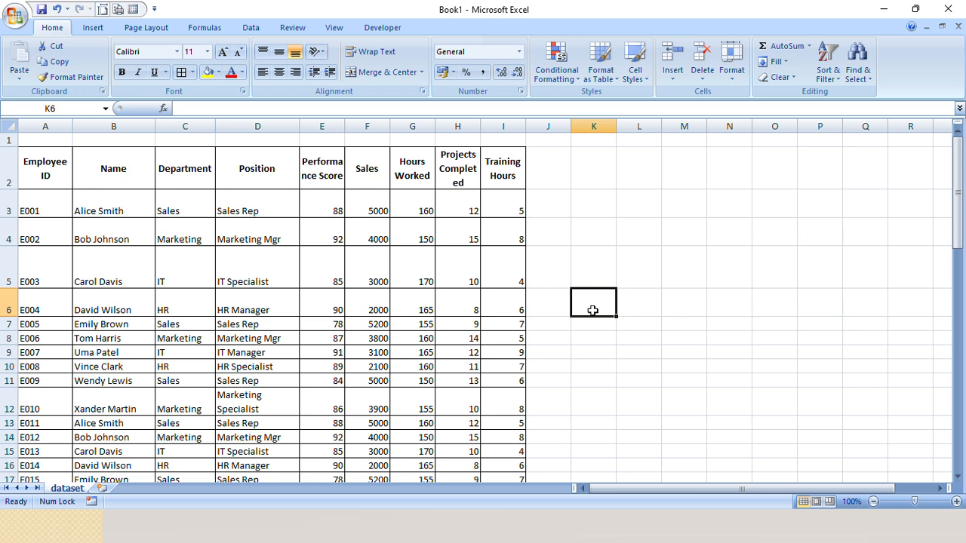
Examine the employee records from the header row to the final row and back.
drag(44, 175, 499, 178)
scroll(457, 257, down, 9)
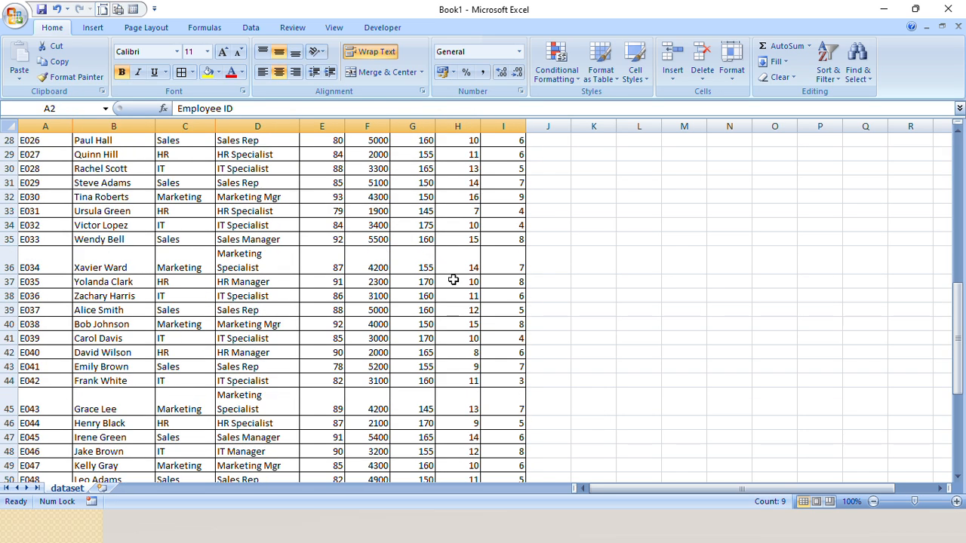
scroll(453, 280, down, 8)
scroll(449, 293, up, 1)
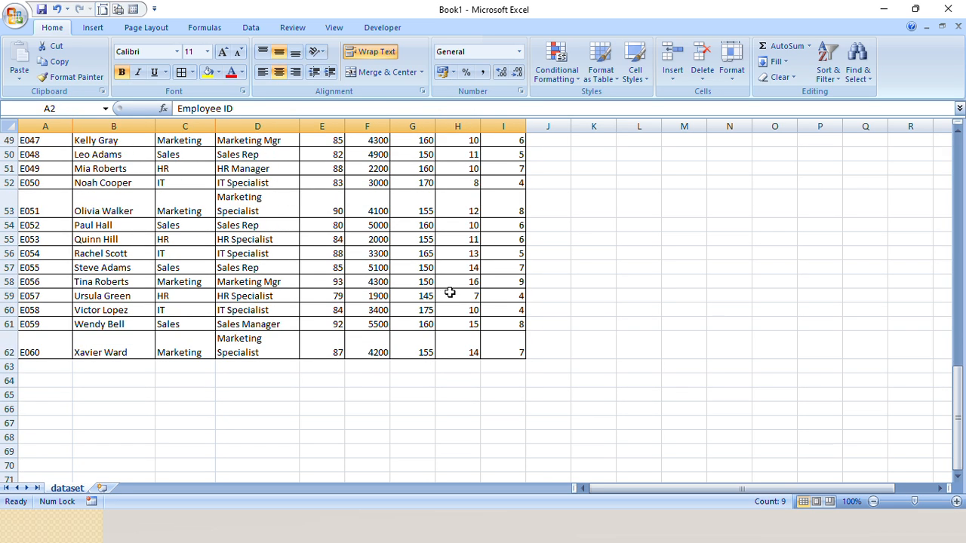
click(489, 348)
scroll(468, 355, up, 11)
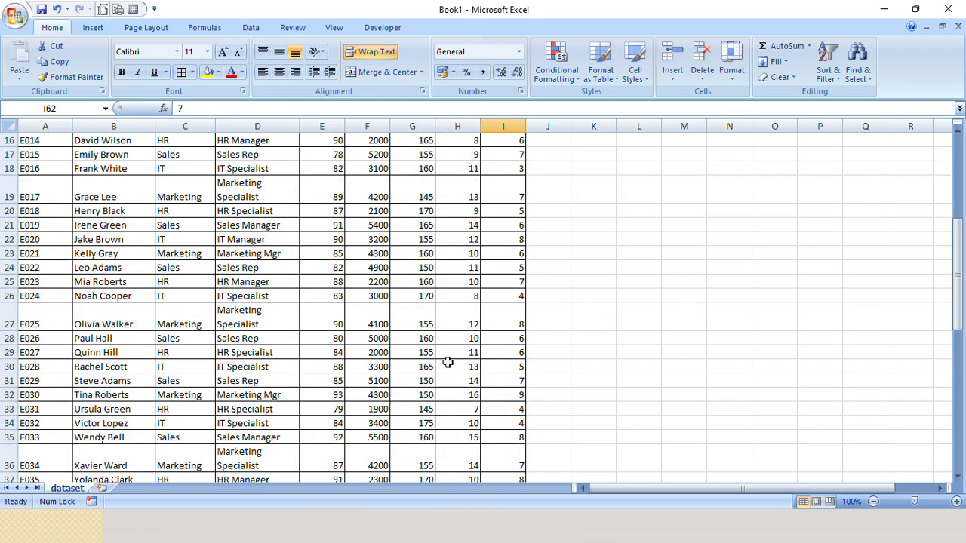
scroll(448, 363, up, 5)
drag(50, 177, 499, 182)
scroll(453, 285, down, 5)
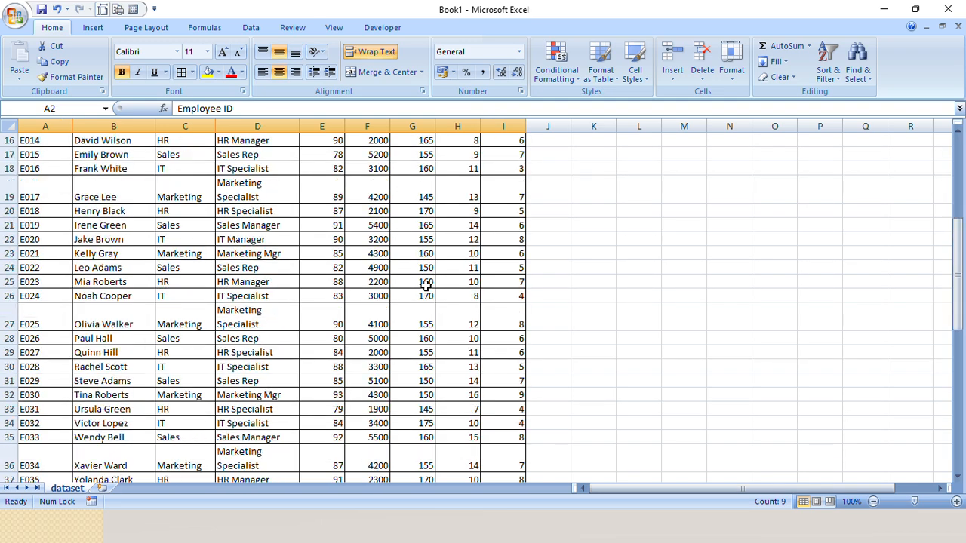
scroll(427, 286, up, 5)
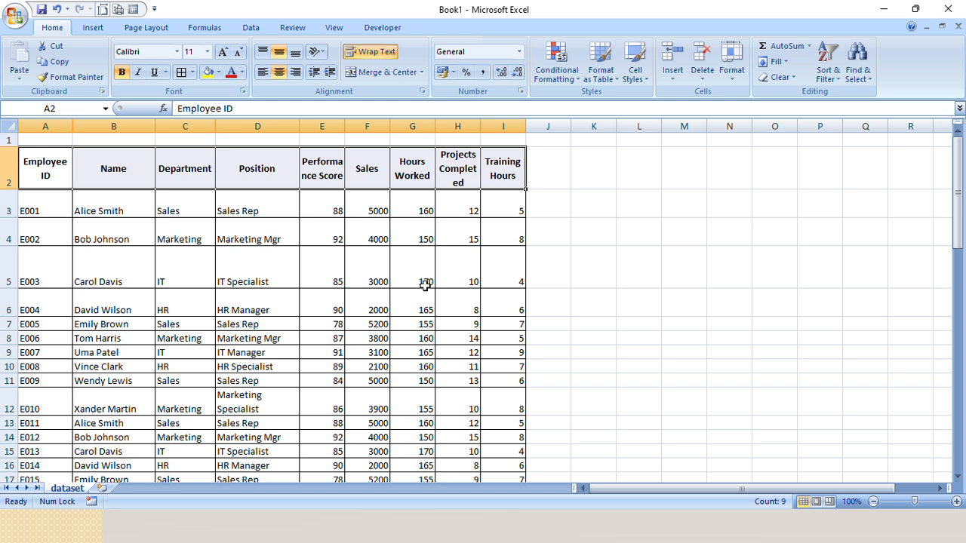
Select the entire employee table including its headers, range A2:I62.
click(294, 227)
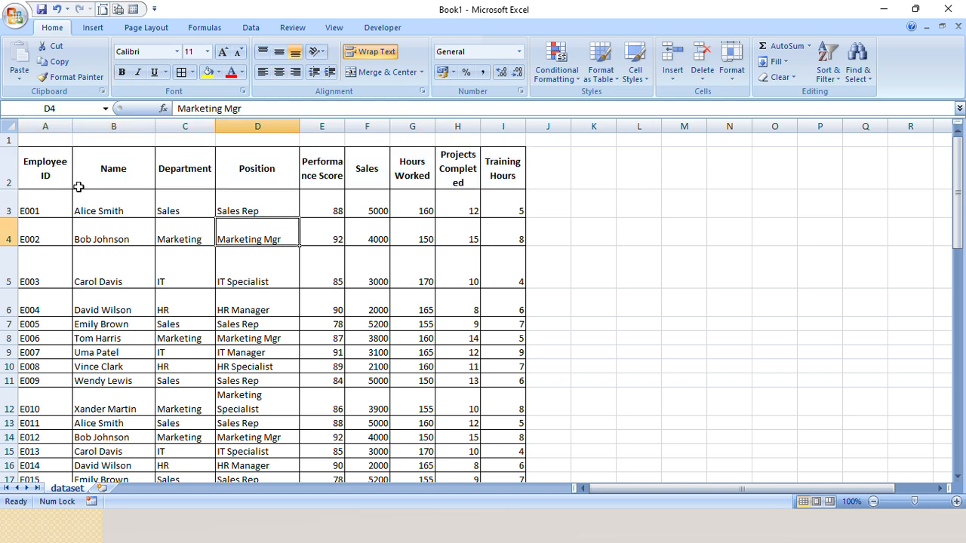
click(56, 178)
drag(57, 178, 511, 198)
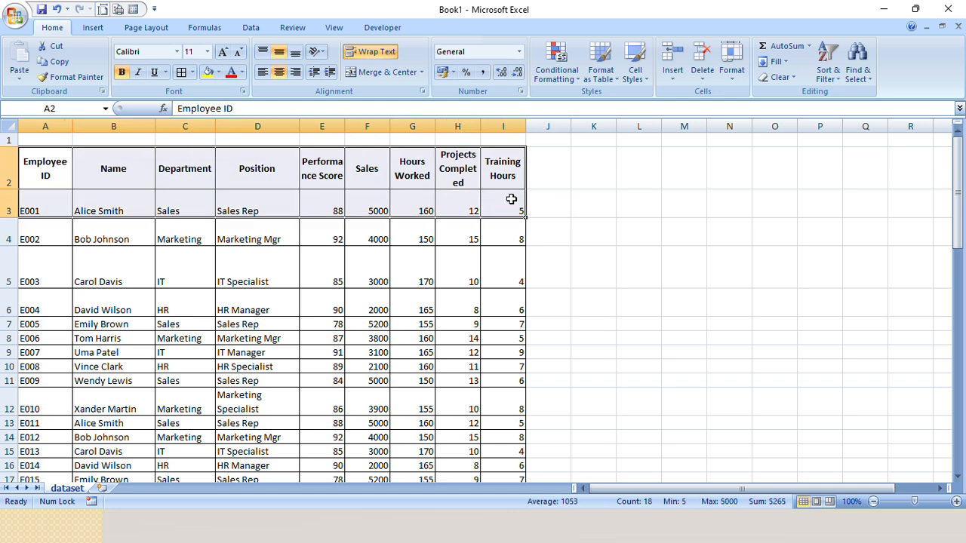
key(ctrl+shift+Down)
scroll(511, 199, up, 2)
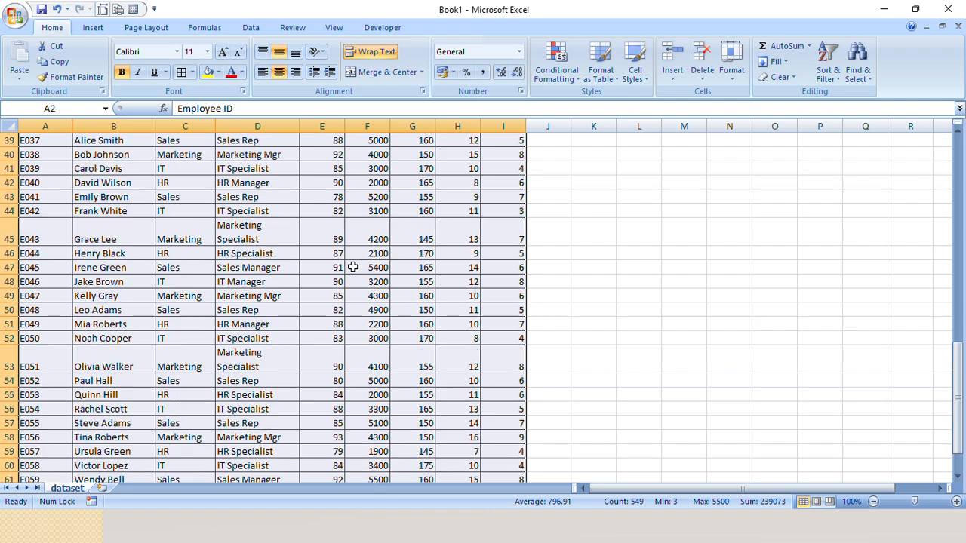
scroll(335, 300, down, 3)
scroll(334, 300, up, 15)
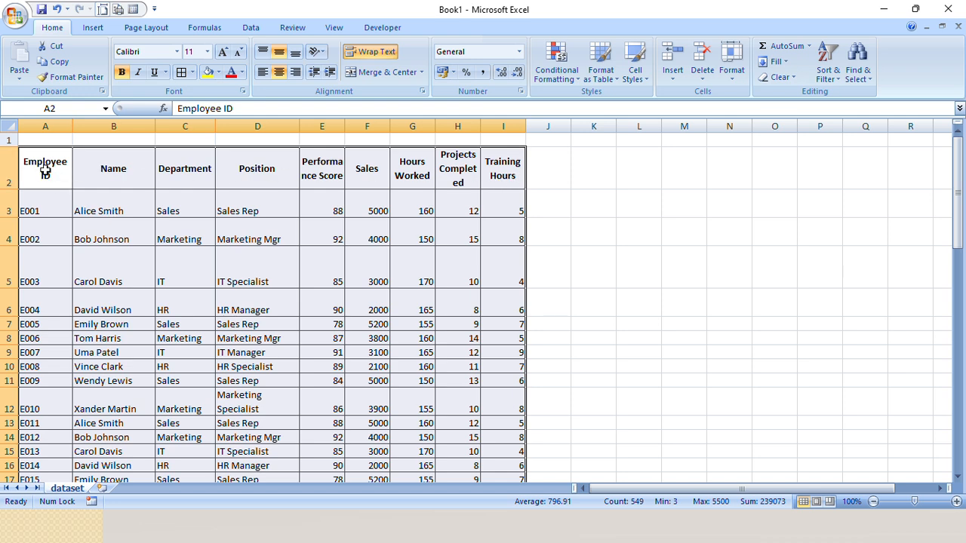
scroll(320, 321, down, 15)
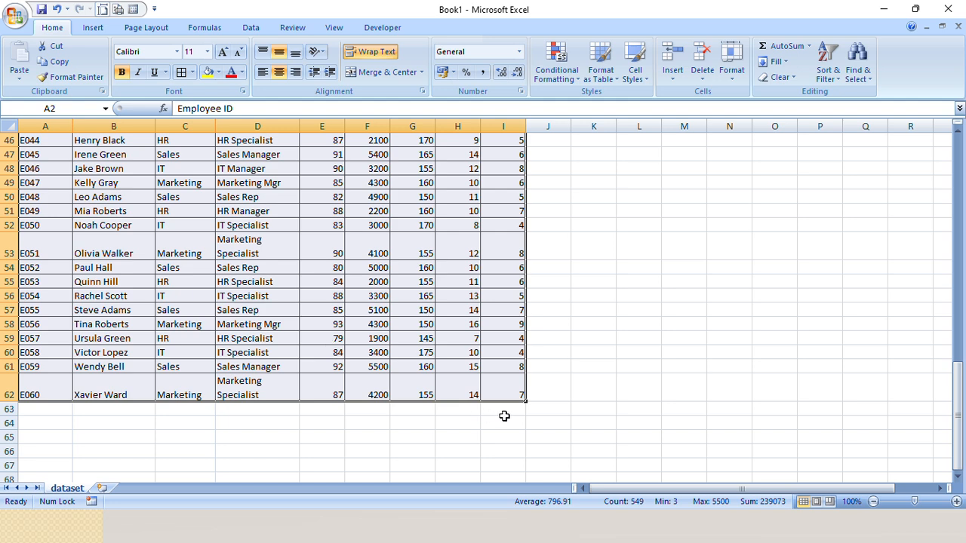
scroll(453, 386, up, 15)
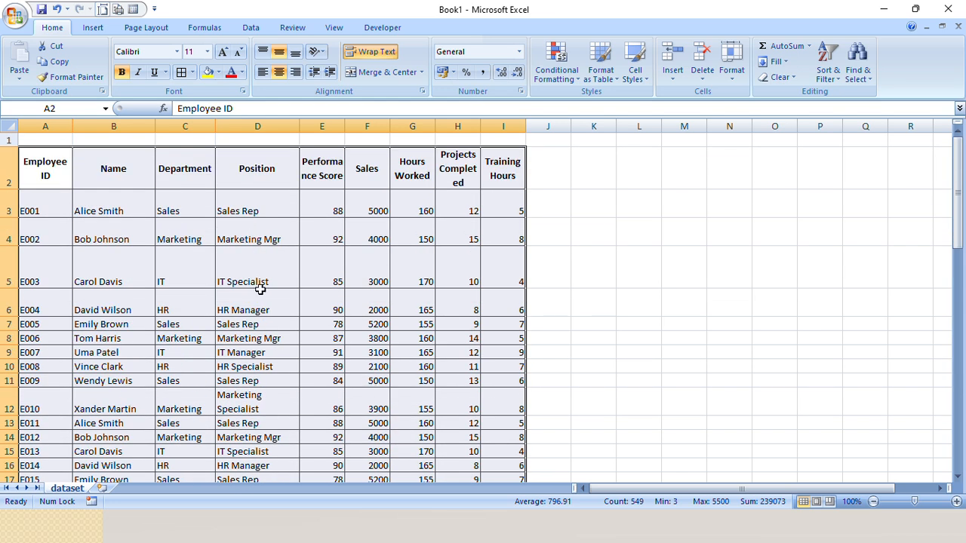
Start creating a PivotTable from the selected employee data.
click(92, 27)
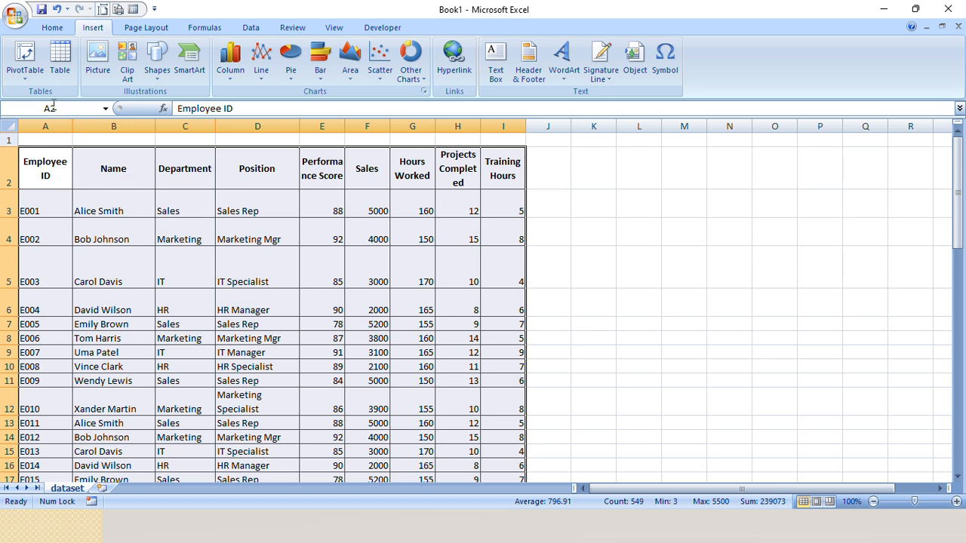
click(25, 74)
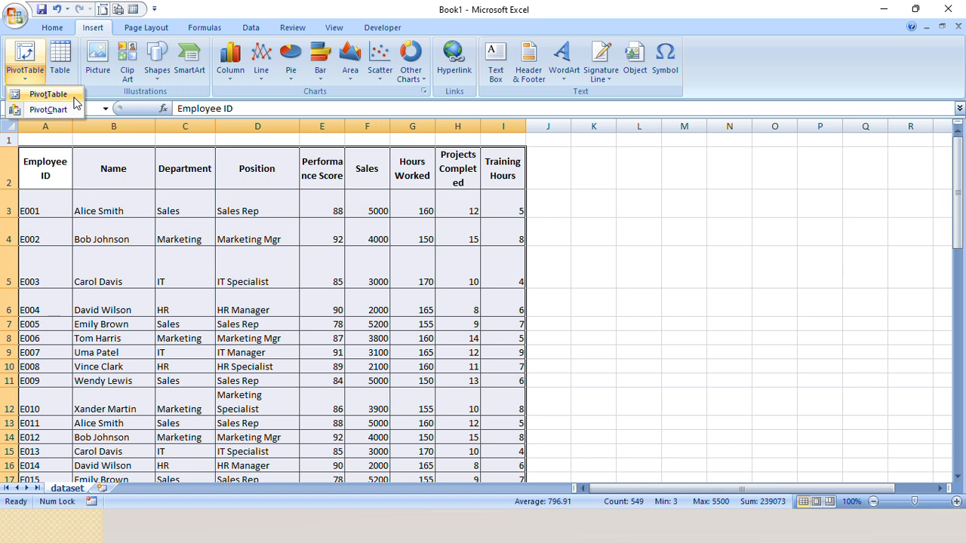
click(101, 34)
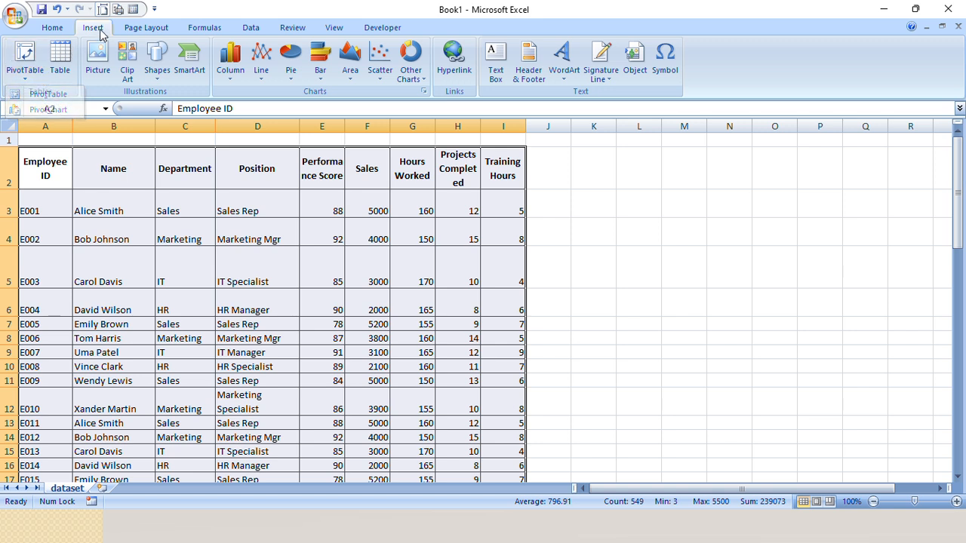
click(34, 82)
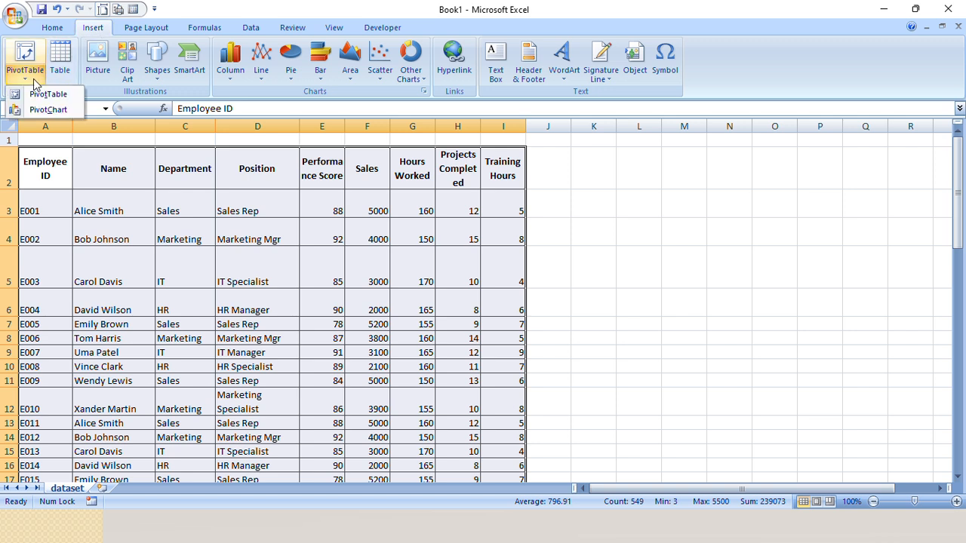
click(68, 97)
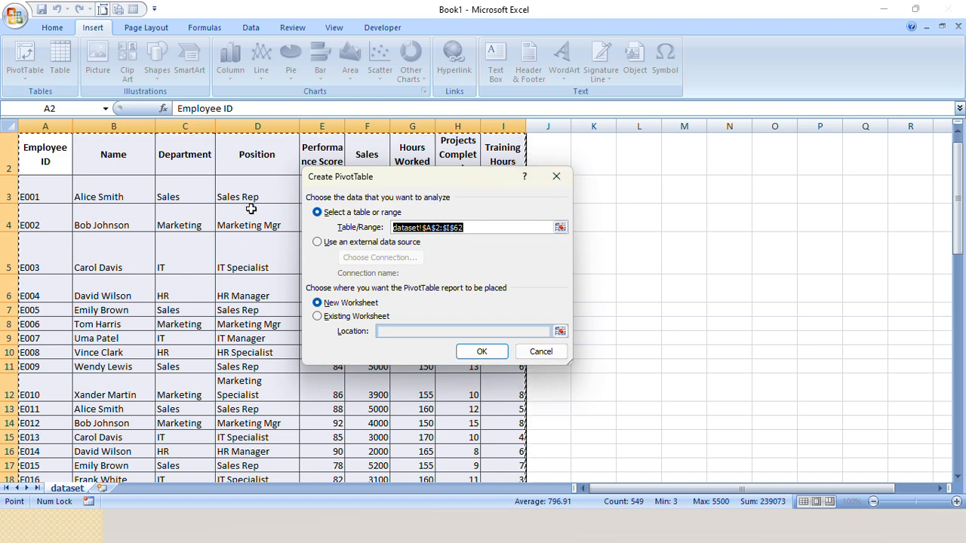
Move the Create PivotTable dialog clear of the data and check that the source range dataset!$A$2:$I$62 covers the whole table.
drag(397, 181, 696, 140)
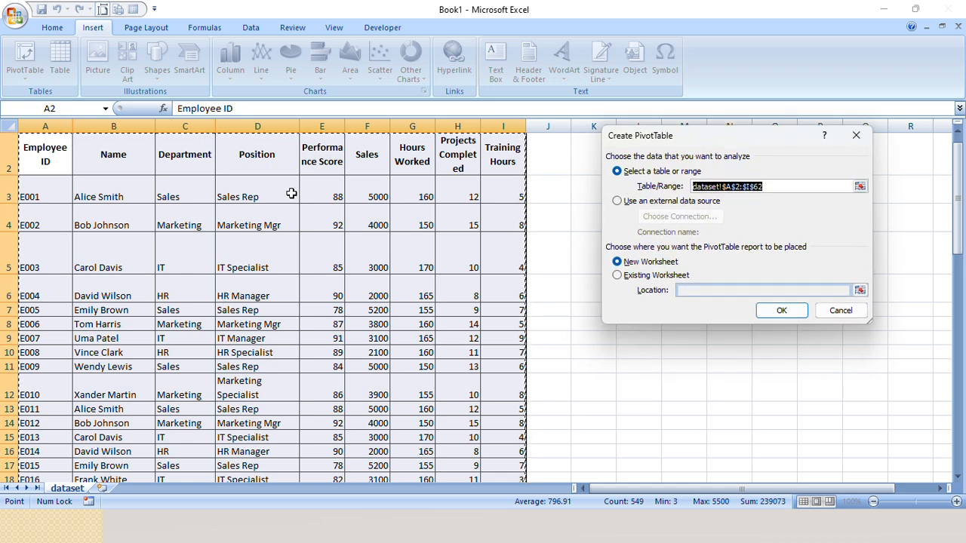
scroll(104, 194, up, 1)
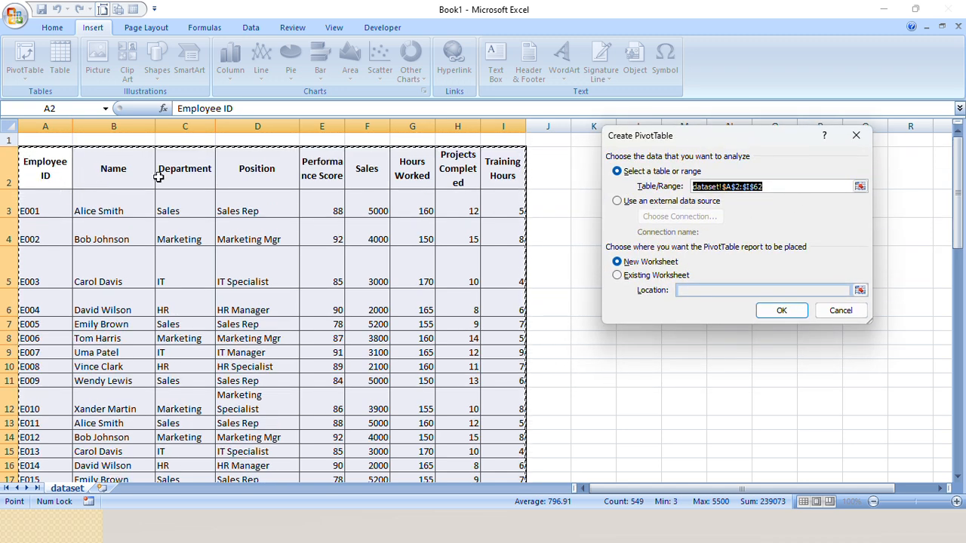
scroll(442, 188, down, 17)
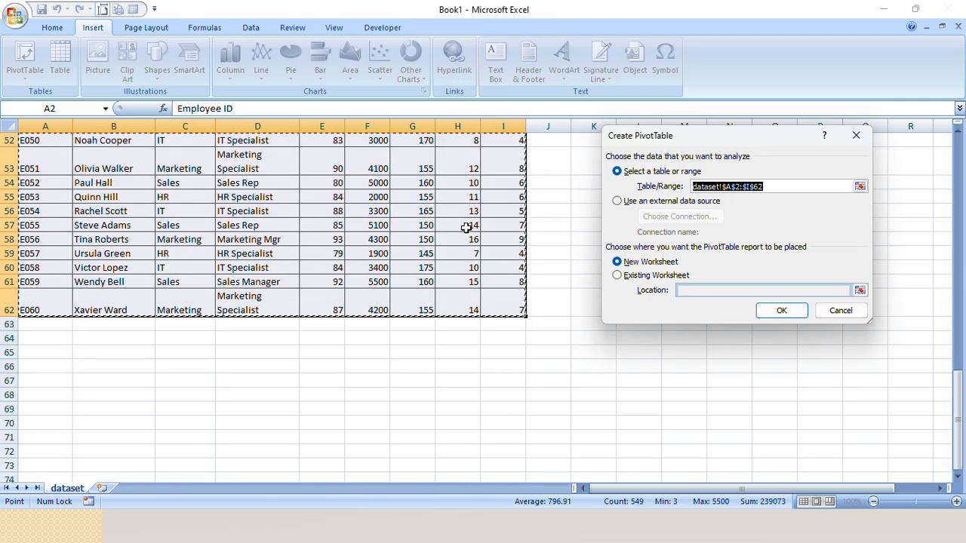
scroll(358, 259, up, 4)
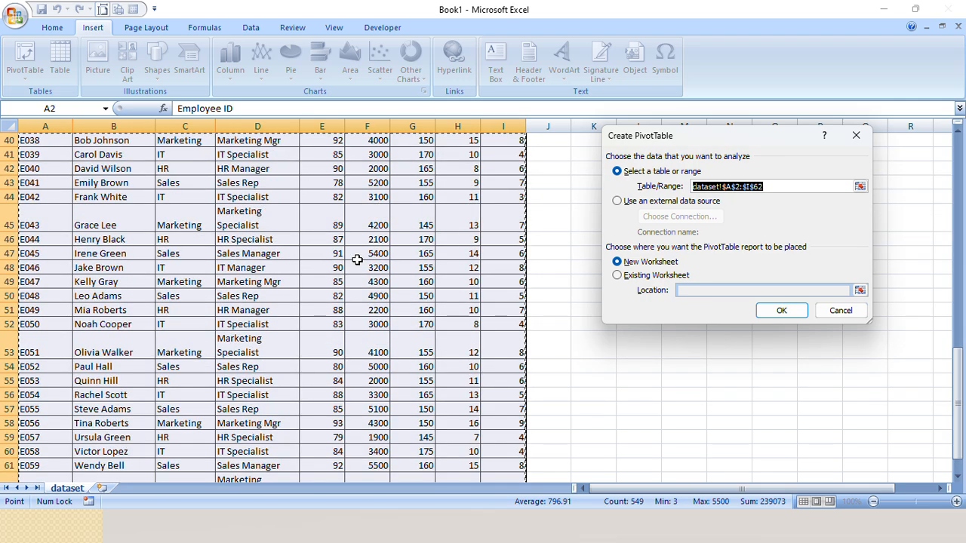
scroll(358, 259, up, 13)
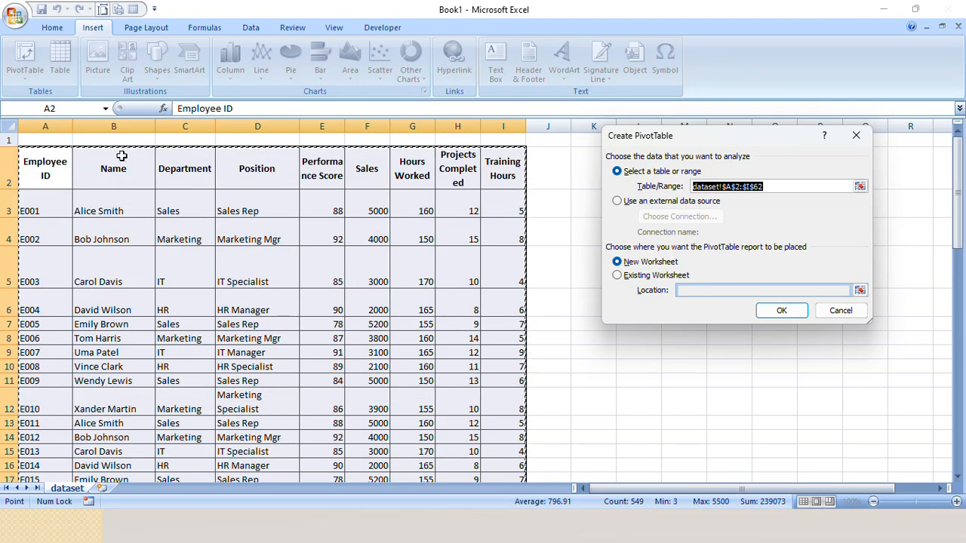
scroll(491, 226, down, 15)
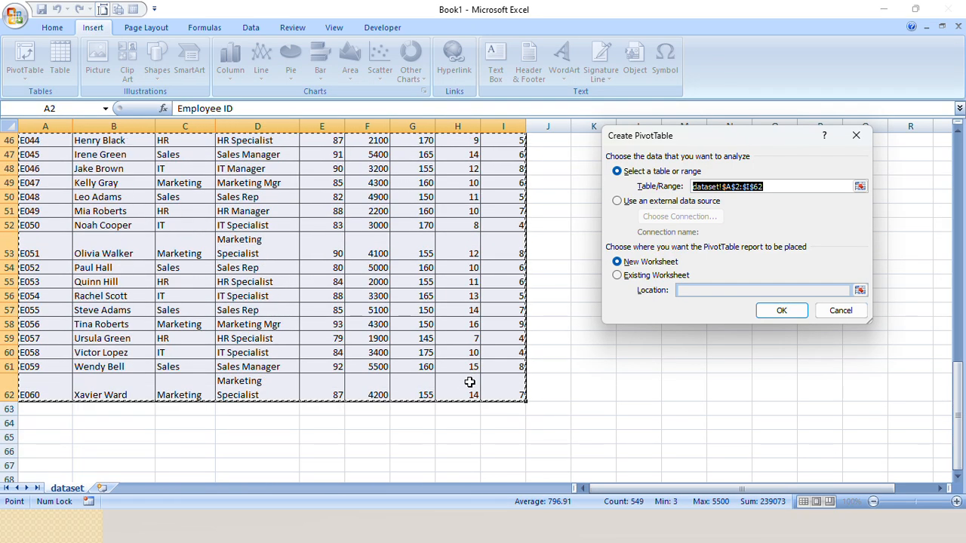
scroll(469, 383, down, 2)
scroll(48, 357, up, 12)
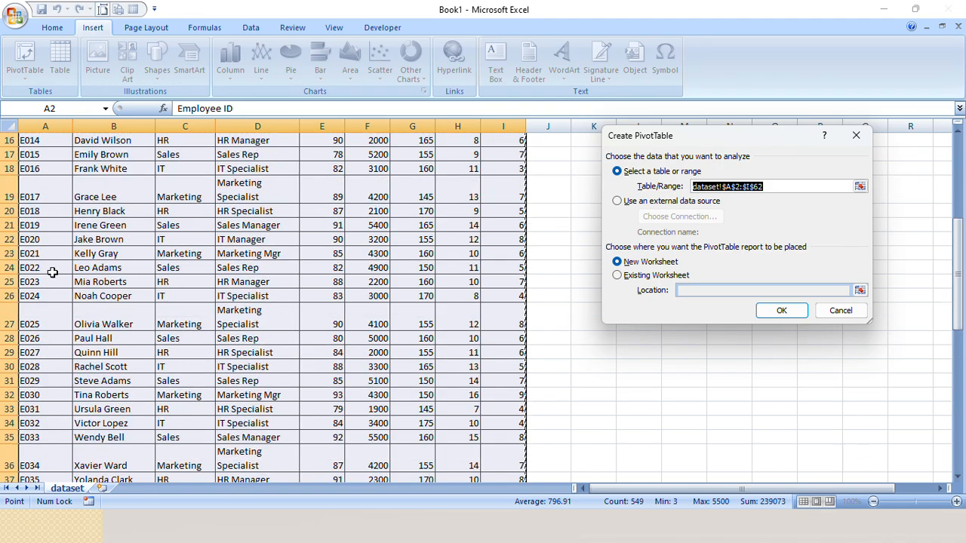
scroll(52, 273, up, 5)
scroll(513, 340, down, 4)
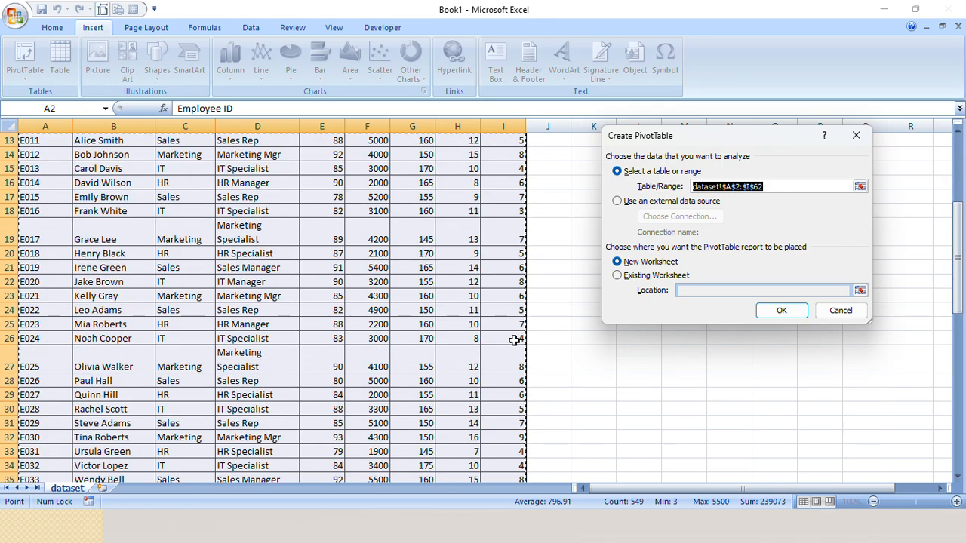
scroll(514, 355, down, 13)
scroll(509, 377, up, 9)
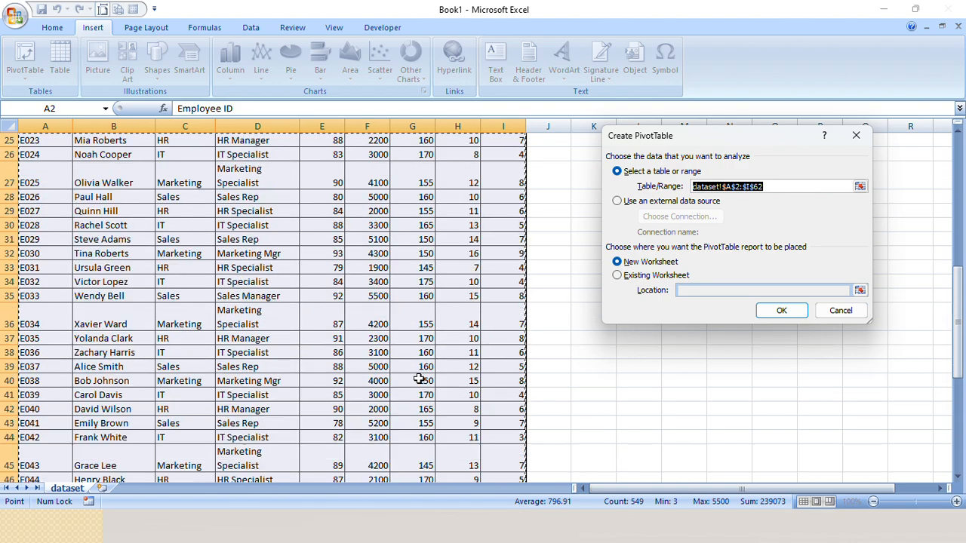
scroll(419, 379, up, 8)
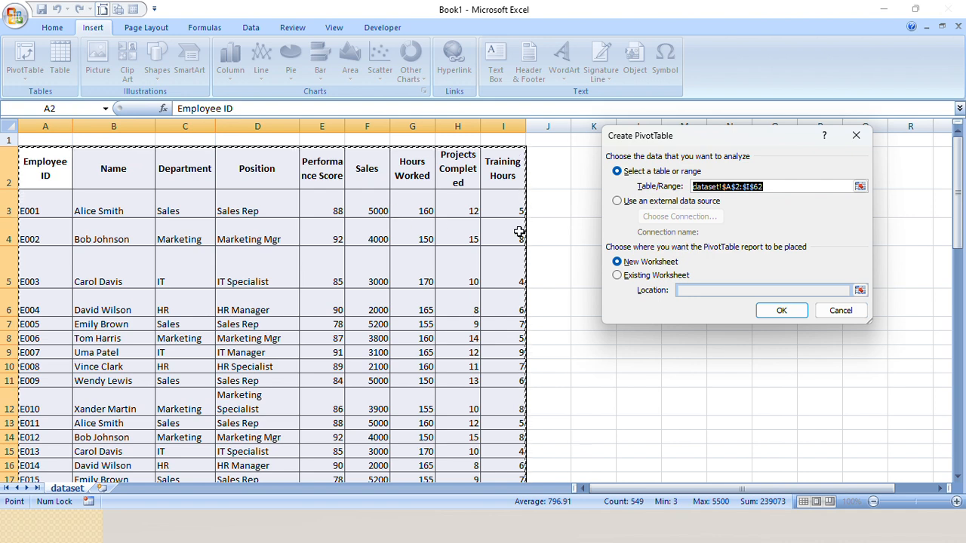
Reselect the PivotTable source data on the dataset sheet so the range is dataset!$A$2:$I$62.
click(812, 187)
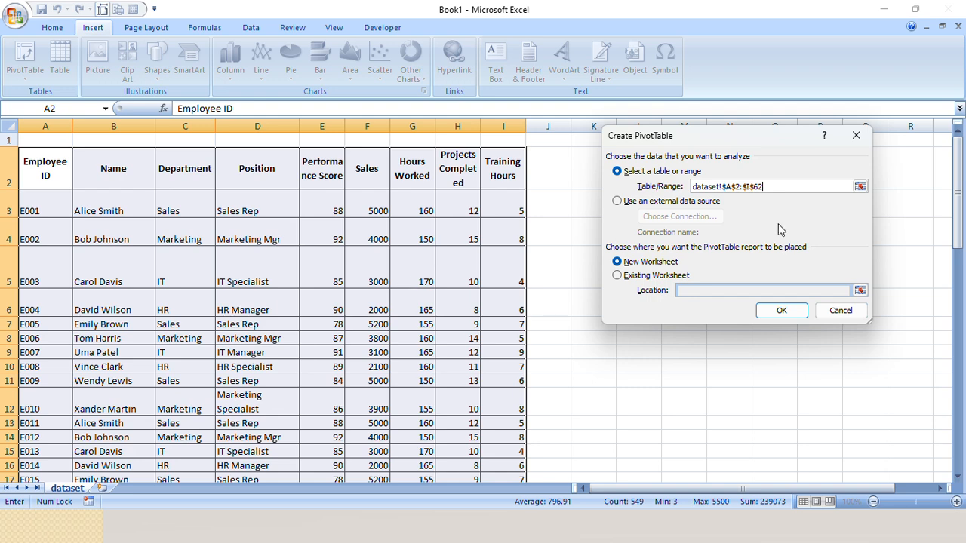
click(862, 188)
drag(45, 170, 502, 458)
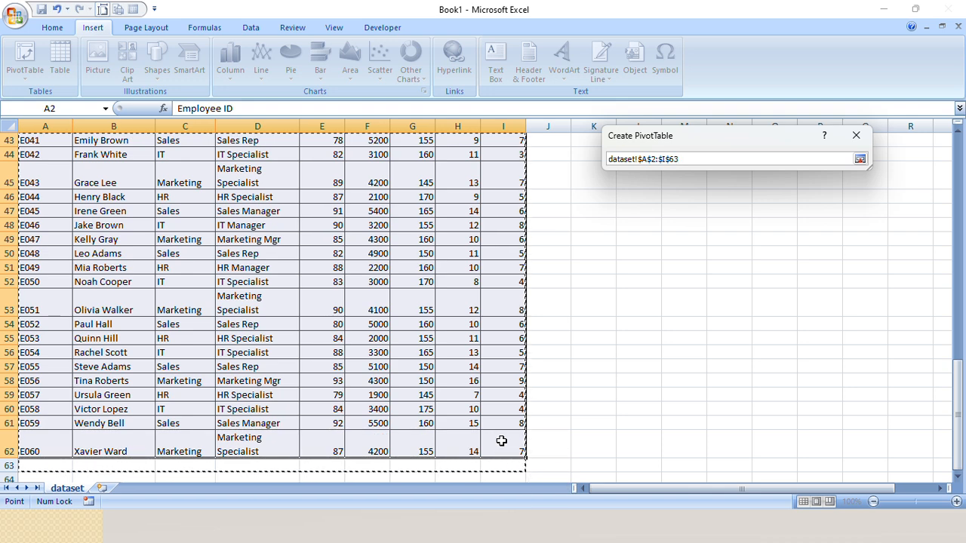
shift+click(502, 441)
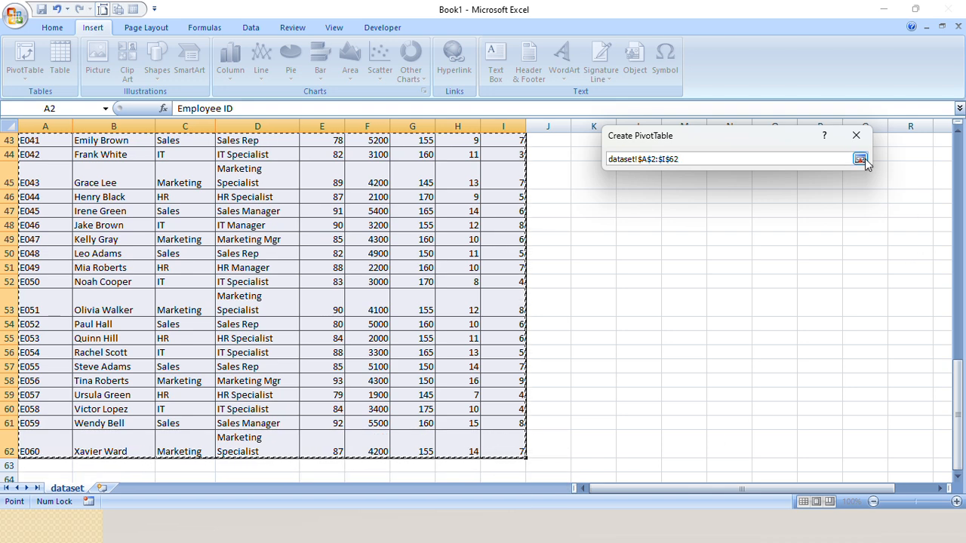
click(863, 159)
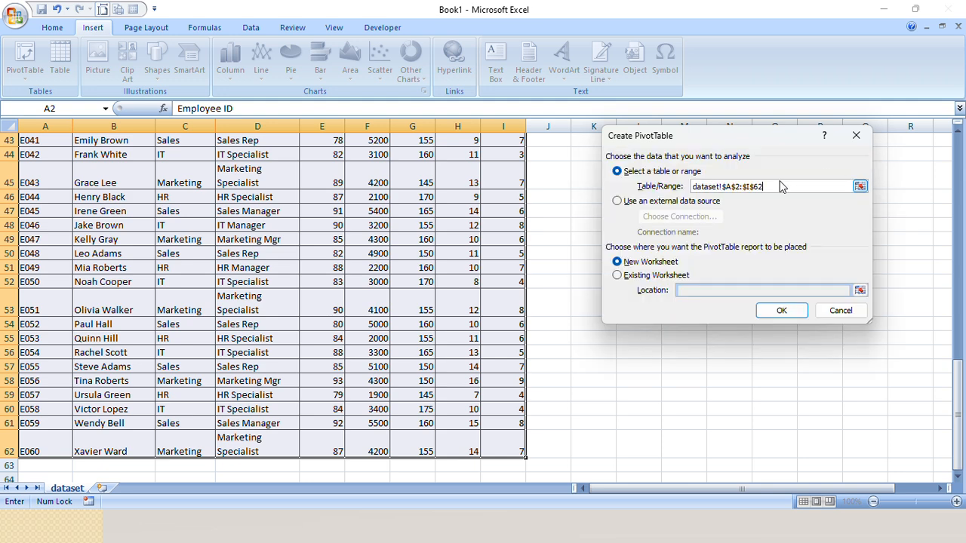
Choose a new worksheet as the report location and create the PivotTable.
drag(731, 139, 664, 146)
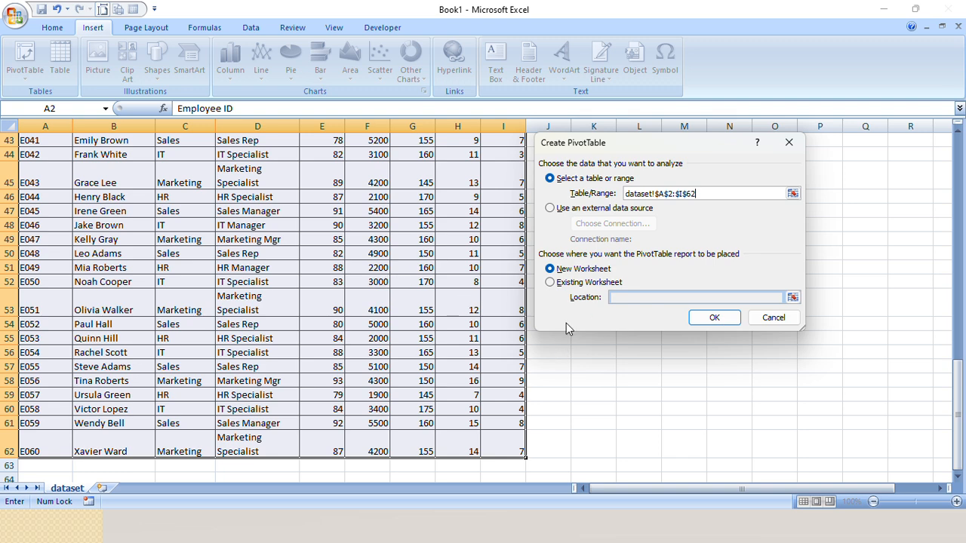
click(597, 271)
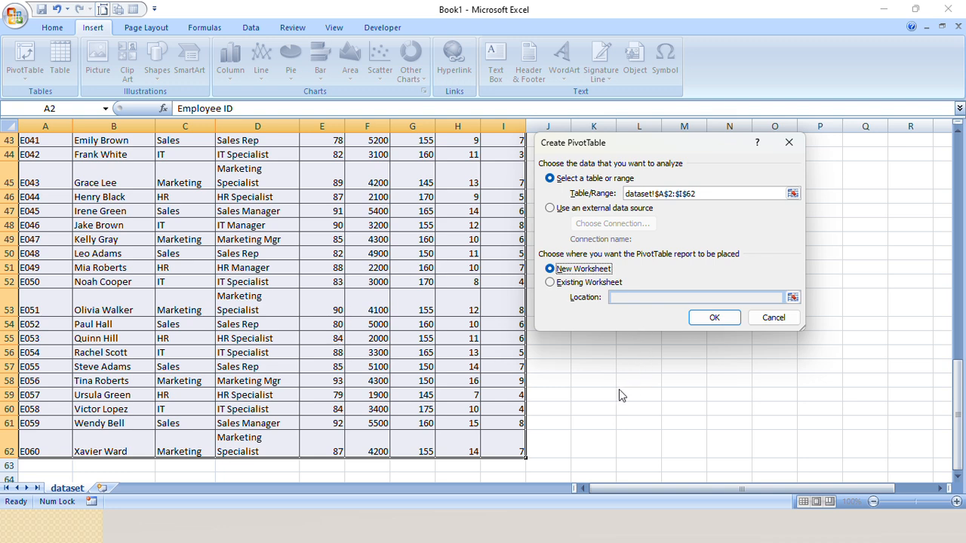
click(553, 283)
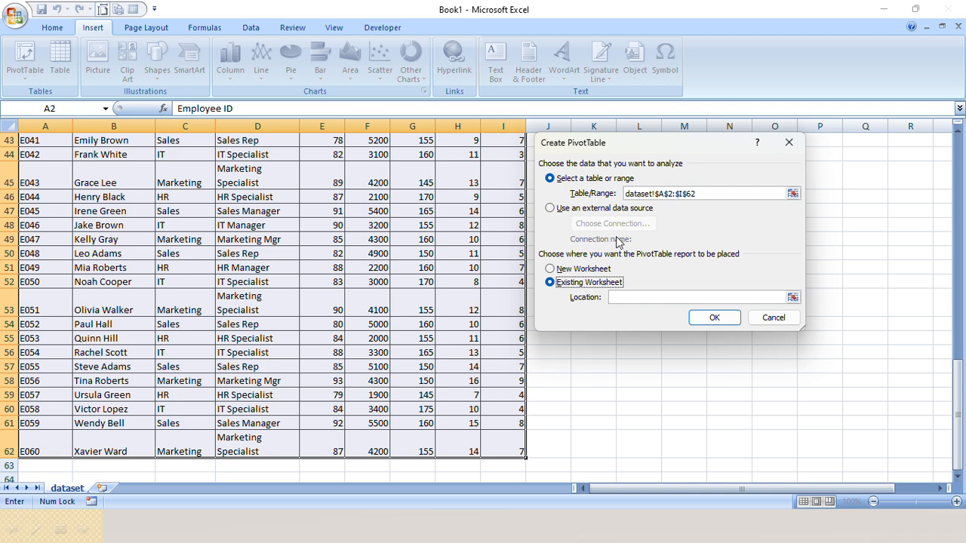
click(585, 270)
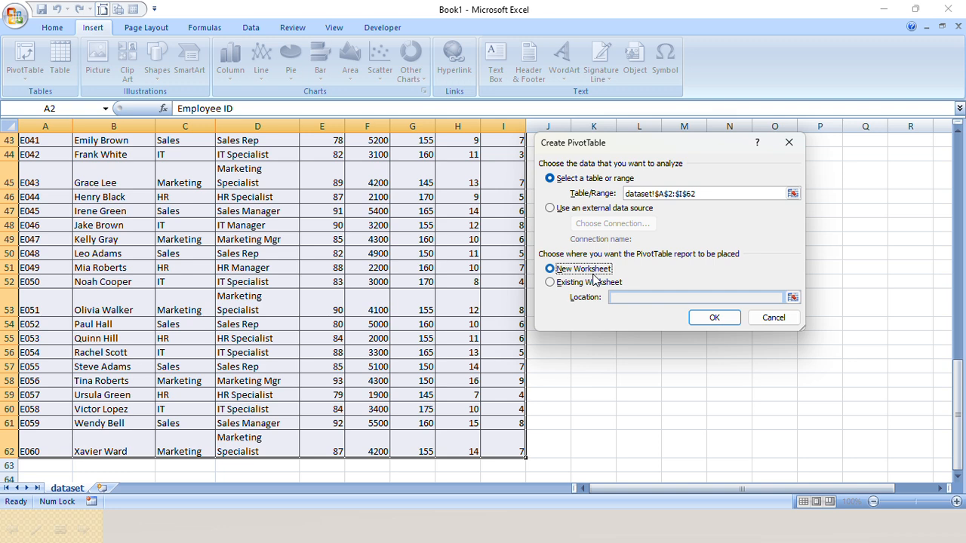
click(714, 320)
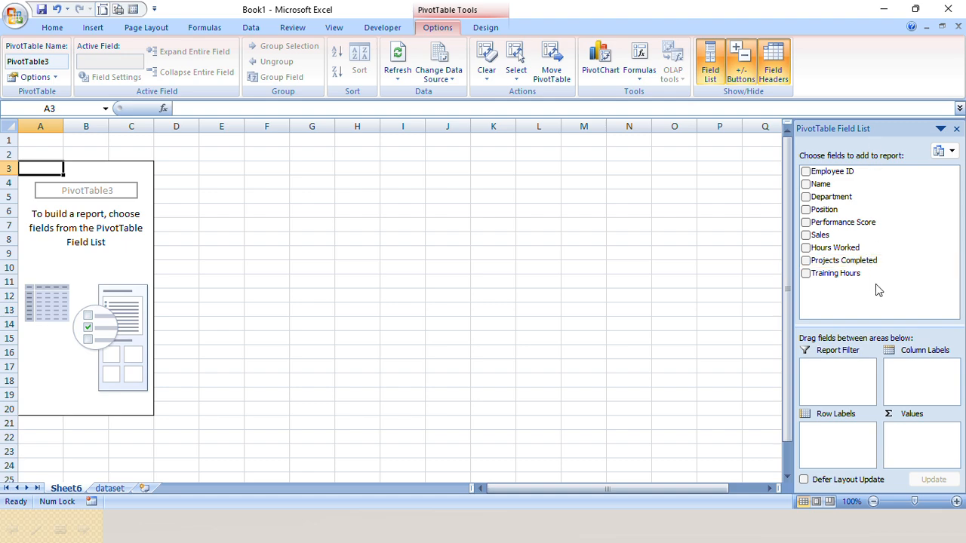
Review the column headers on the dataset sheet against the field list and empty layout areas on the PivotTable sheet.
click(110, 488)
scroll(113, 302, up, 13)
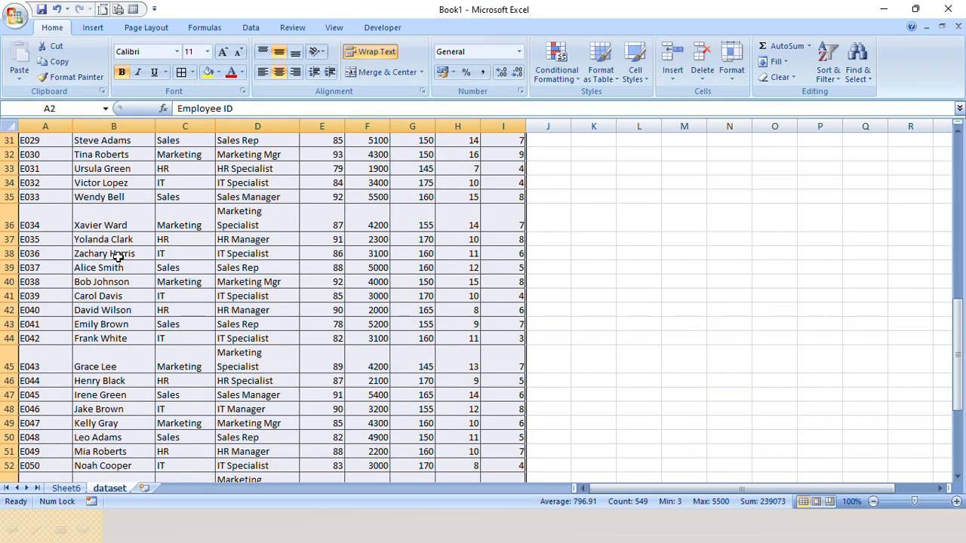
drag(35, 167, 495, 179)
click(66, 488)
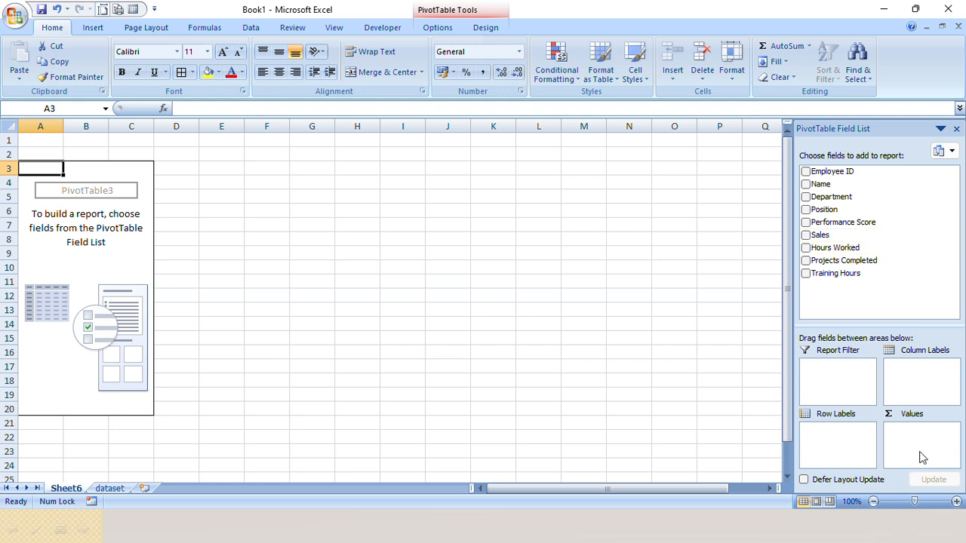
click(838, 382)
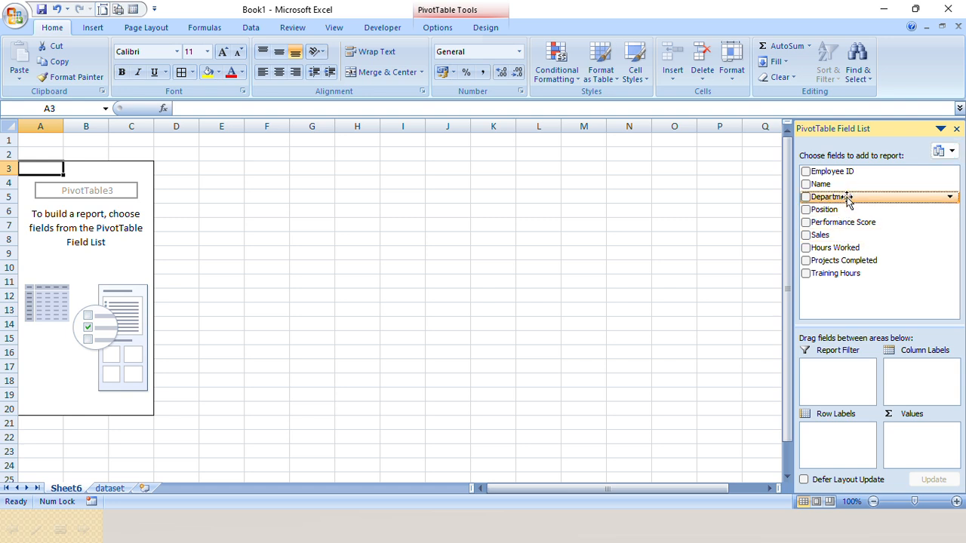
Add Department to the PivotTable as row labels, trying it as column labels before returning it to the rows.
drag(847, 196, 838, 449)
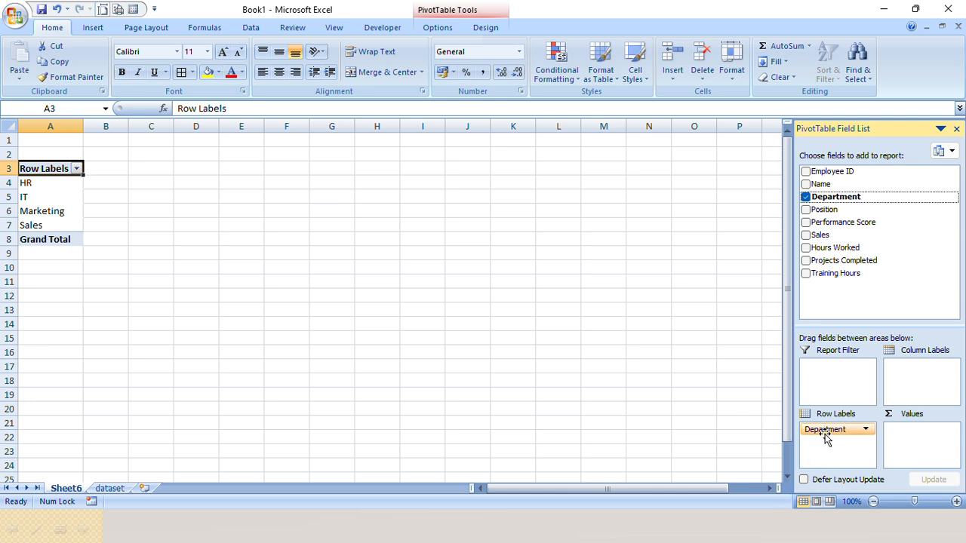
drag(829, 431, 926, 373)
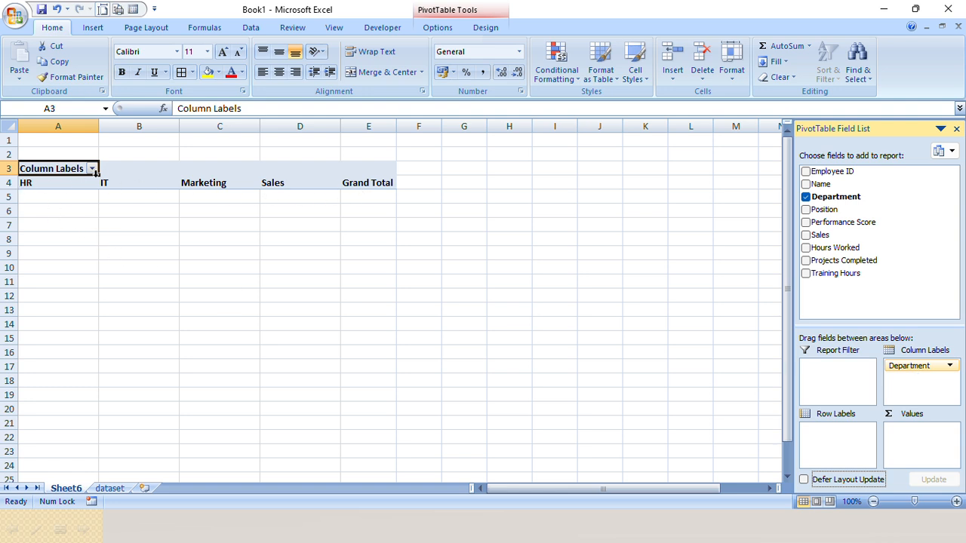
drag(910, 368, 828, 442)
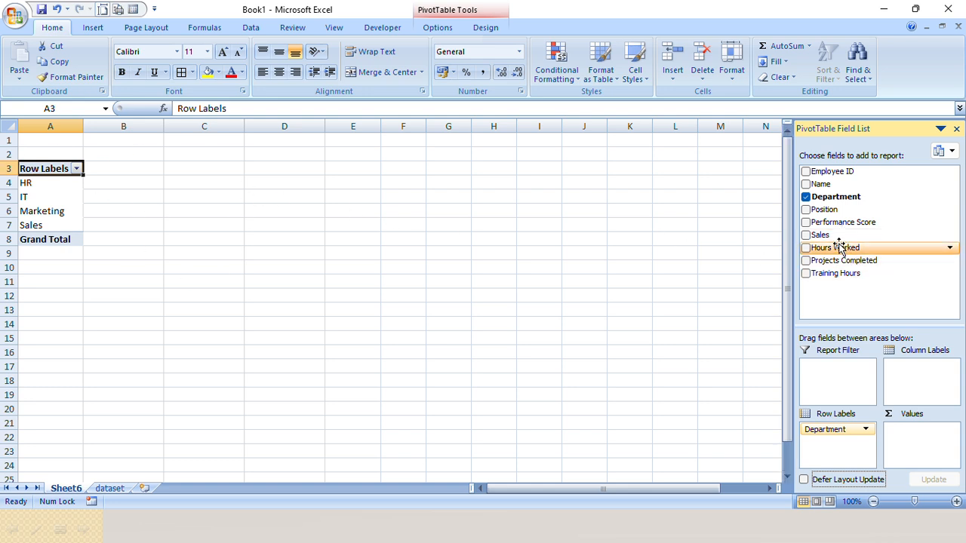
Add the Sales field to the PivotTable values to sum sales per department, and select the resulting summary.
drag(842, 234, 920, 447)
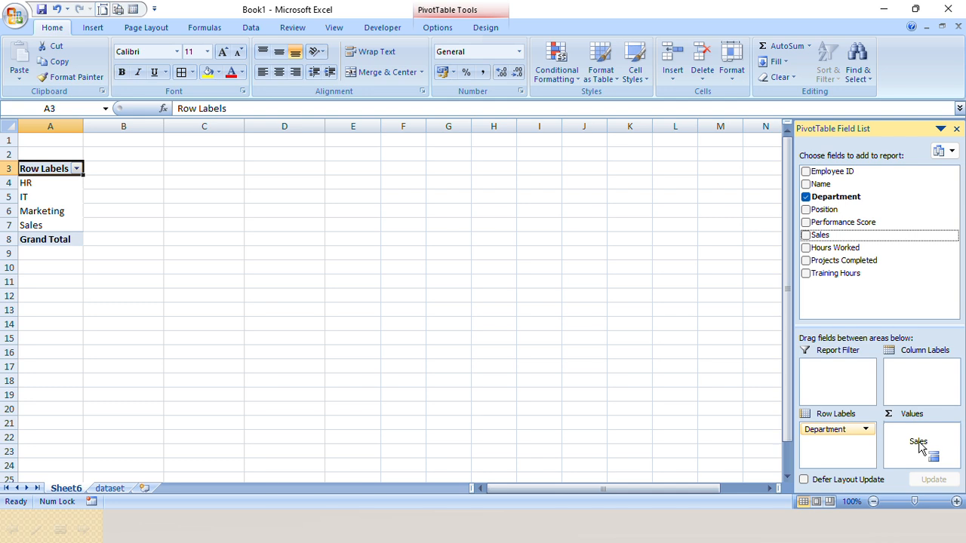
drag(919, 447, 920, 447)
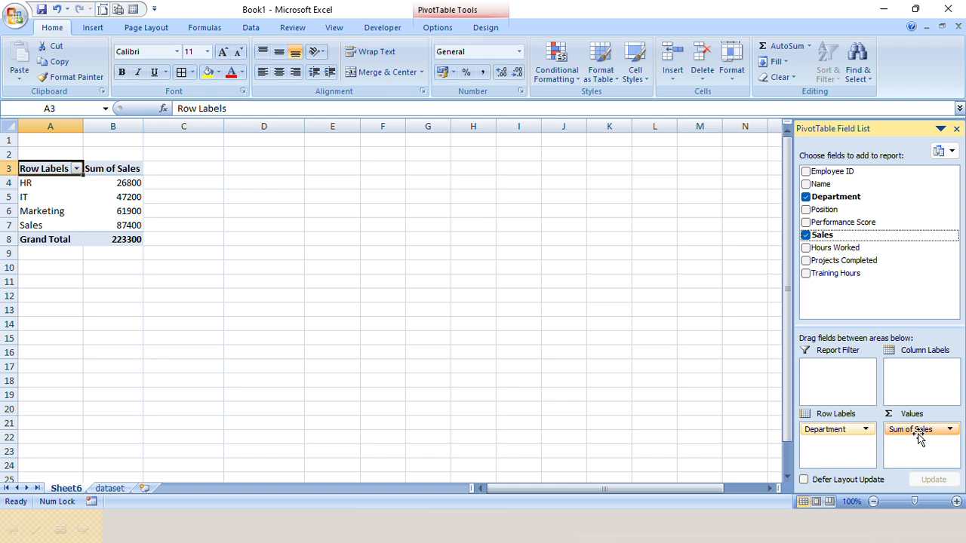
drag(65, 166, 104, 240)
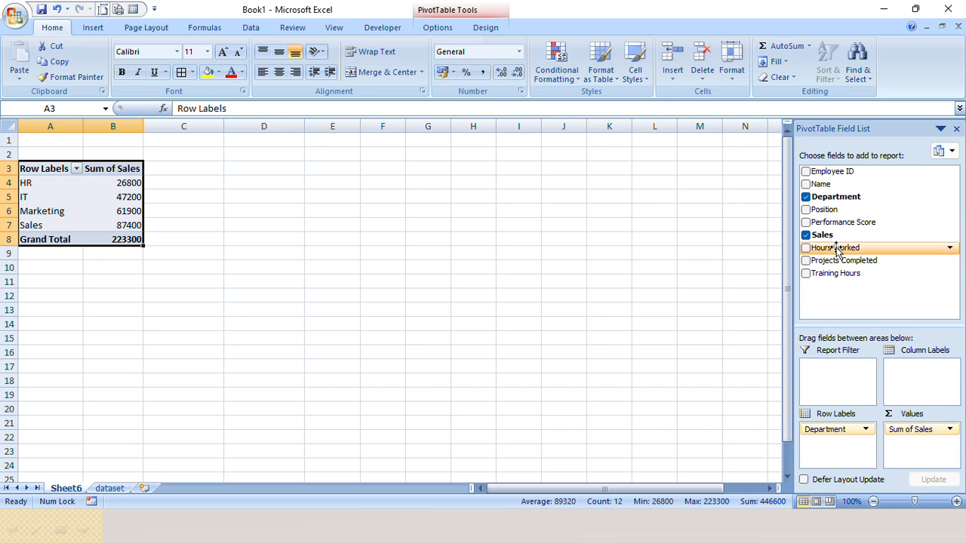
Add Hours Worked, Projects Completed and Training Hours to the PivotTable values as sums.
drag(836, 249, 924, 447)
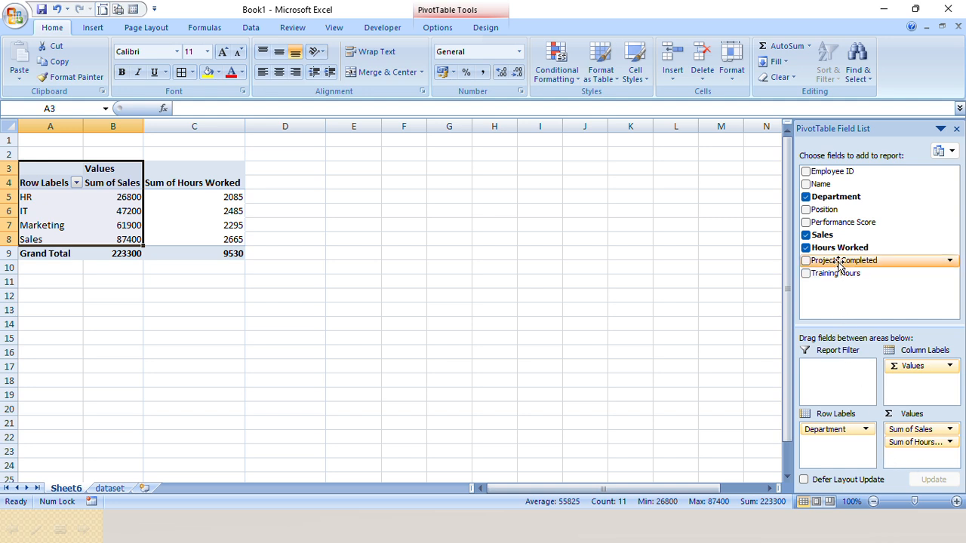
drag(837, 260, 922, 455)
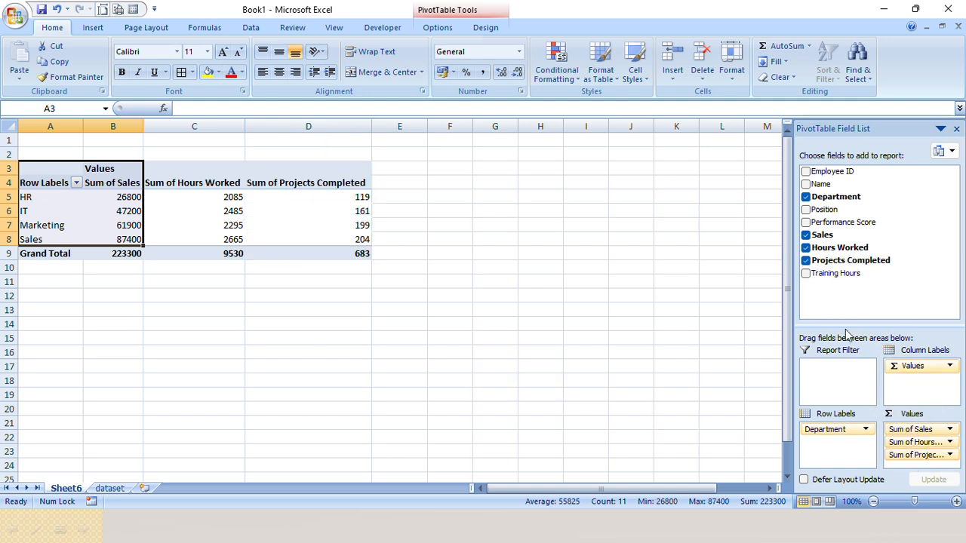
drag(836, 273, 919, 471)
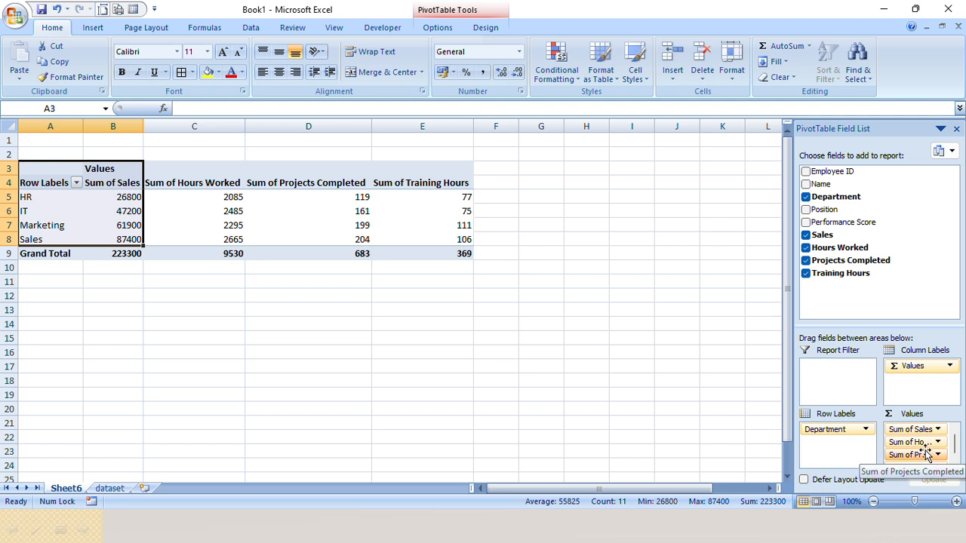
Examine the PivotTable's department rows and the summed columns for sales, hours worked, projects completed and training hours.
drag(54, 172, 459, 254)
click(463, 334)
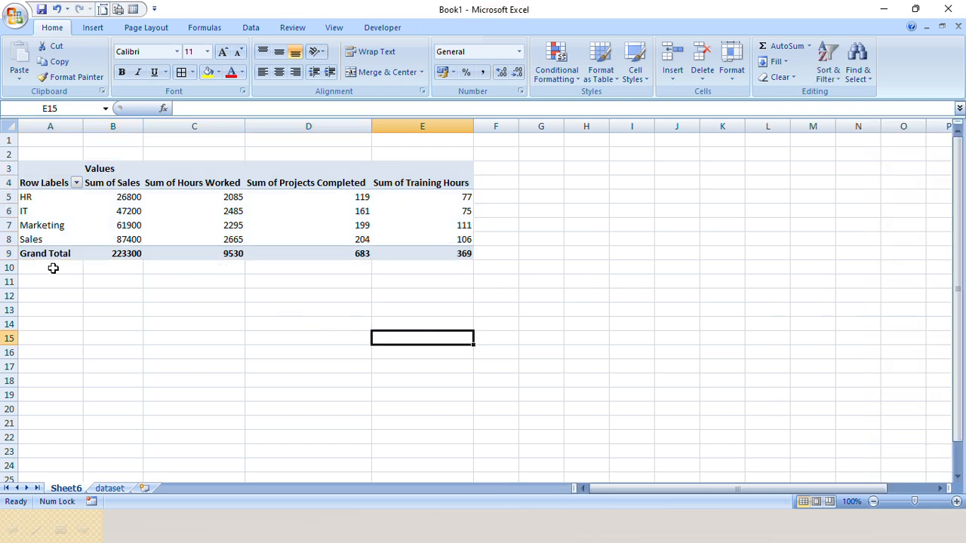
click(34, 198)
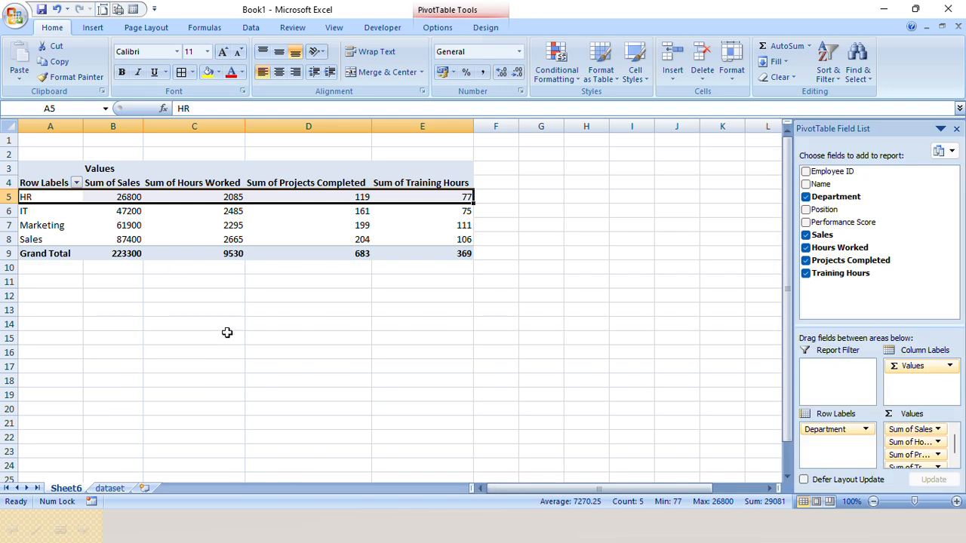
click(233, 338)
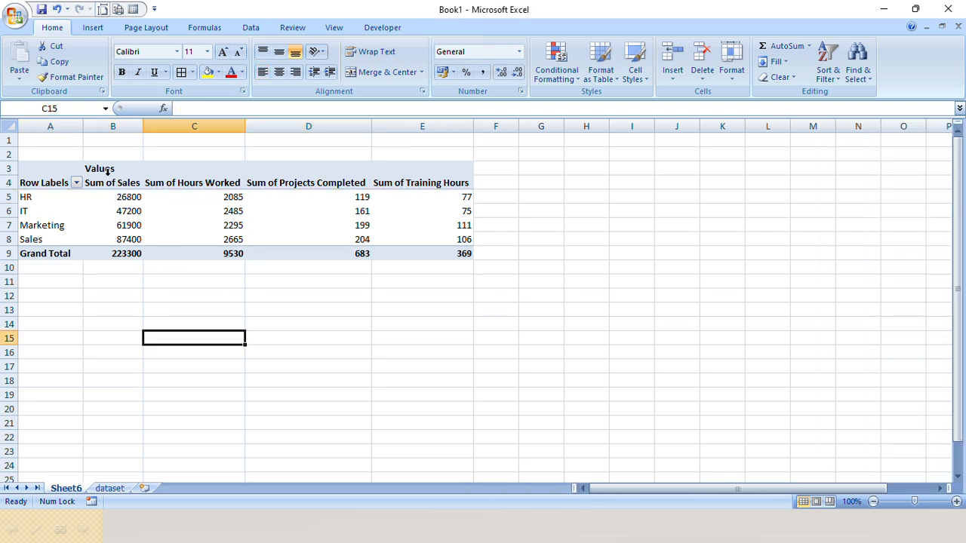
click(130, 185)
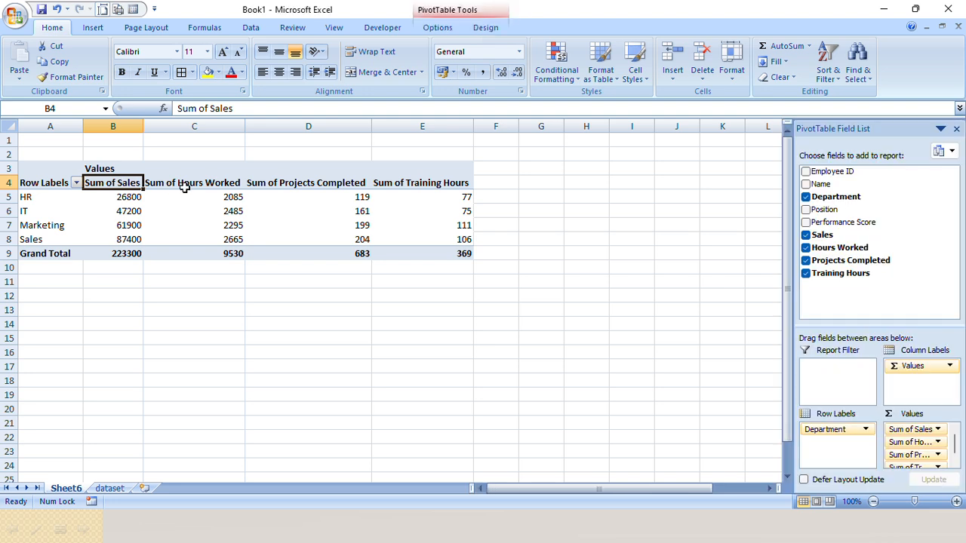
click(192, 185)
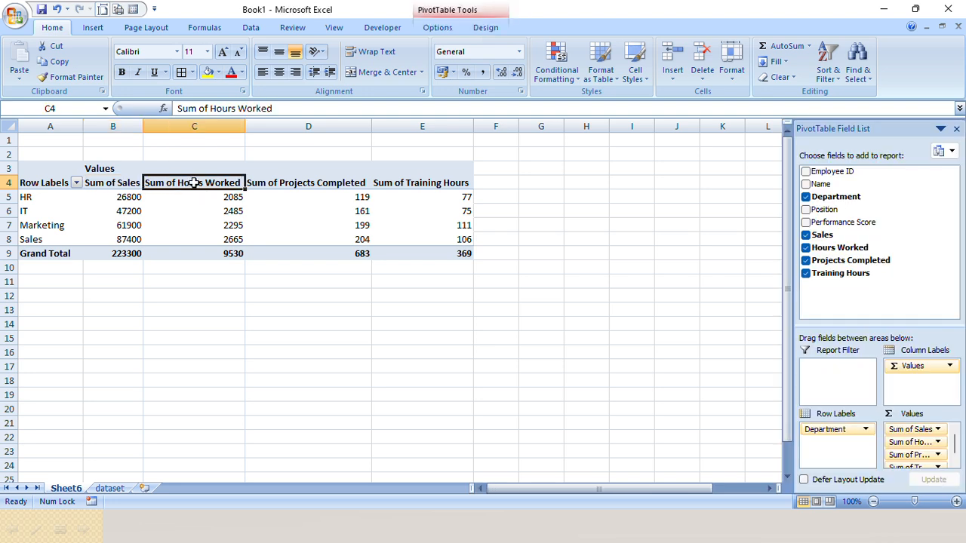
click(299, 180)
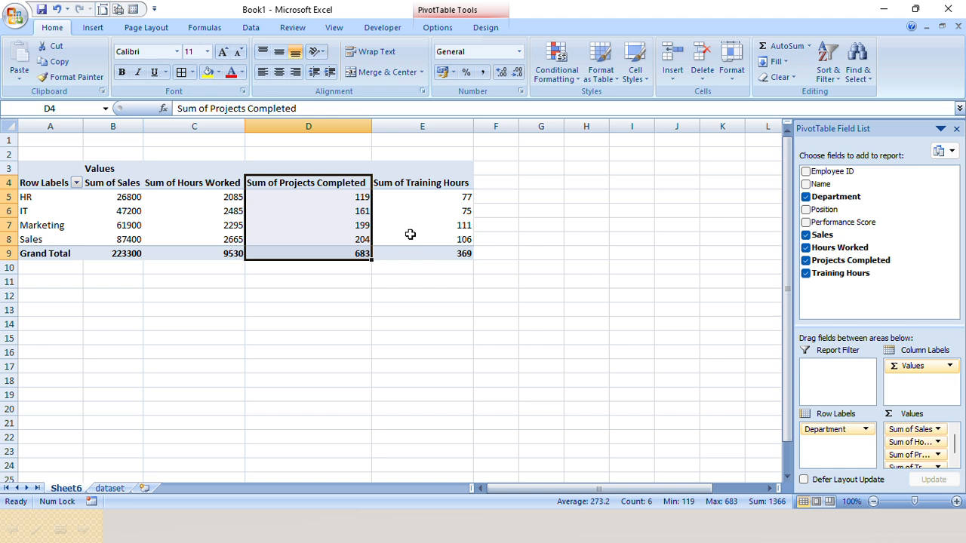
click(422, 185)
click(498, 308)
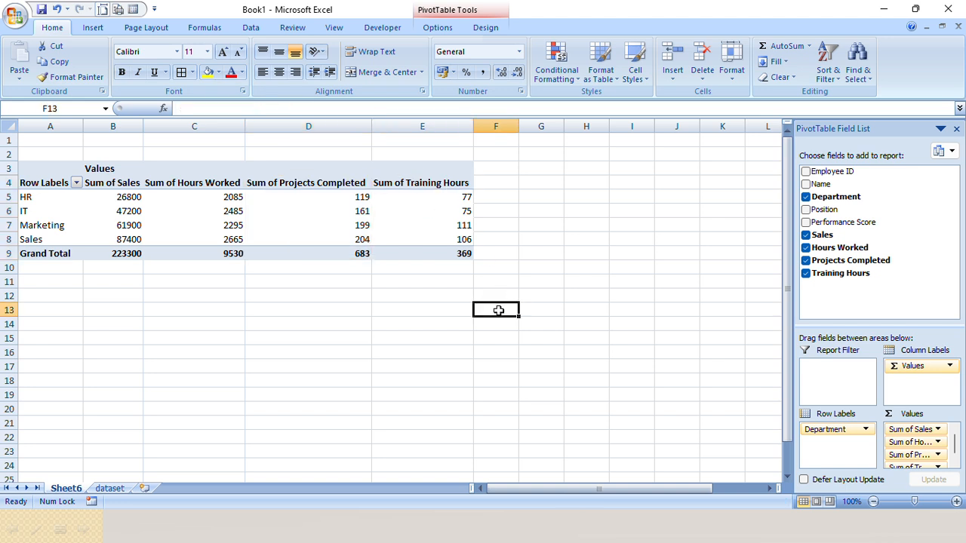
drag(112, 126, 422, 126)
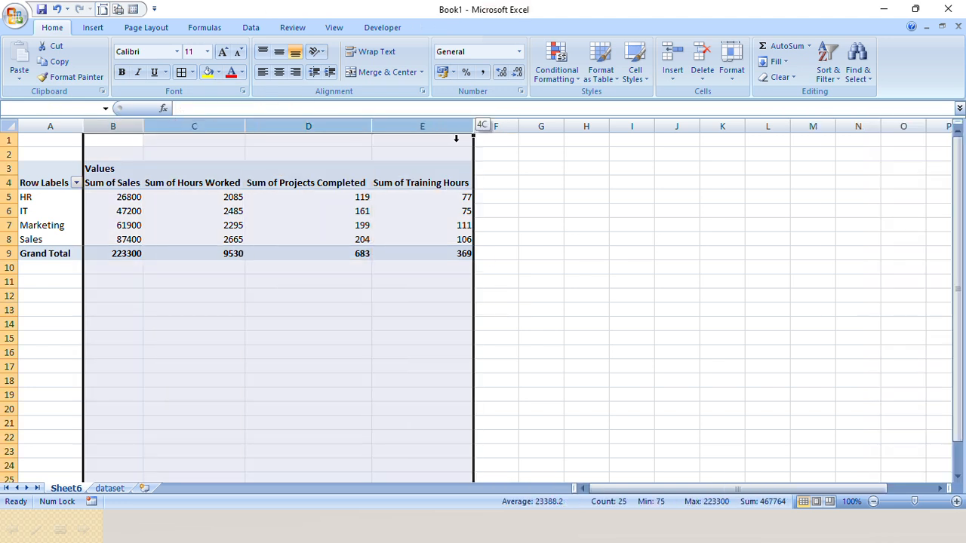
click(570, 334)
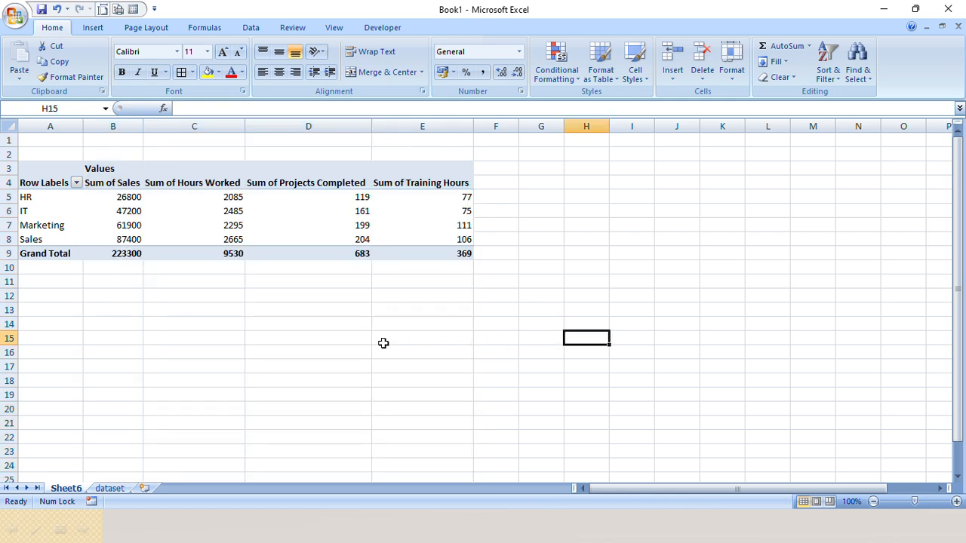
click(183, 184)
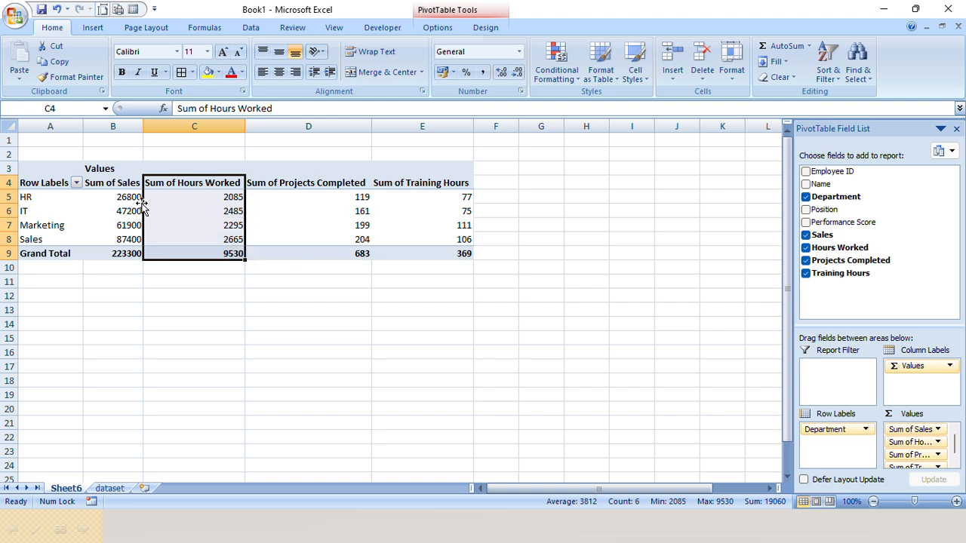
Try to rename the Sum of Sales value field as "Sales" in its value field settings.
click(939, 430)
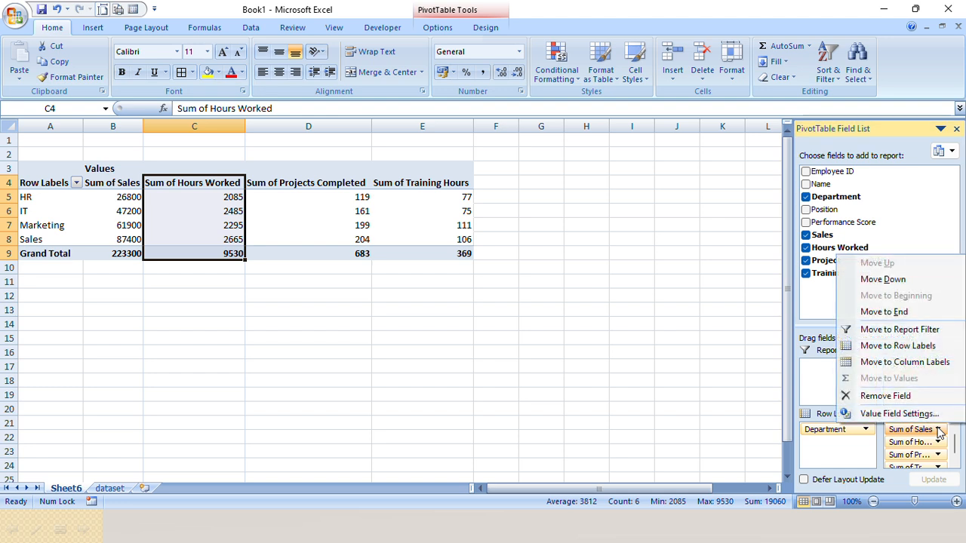
click(898, 414)
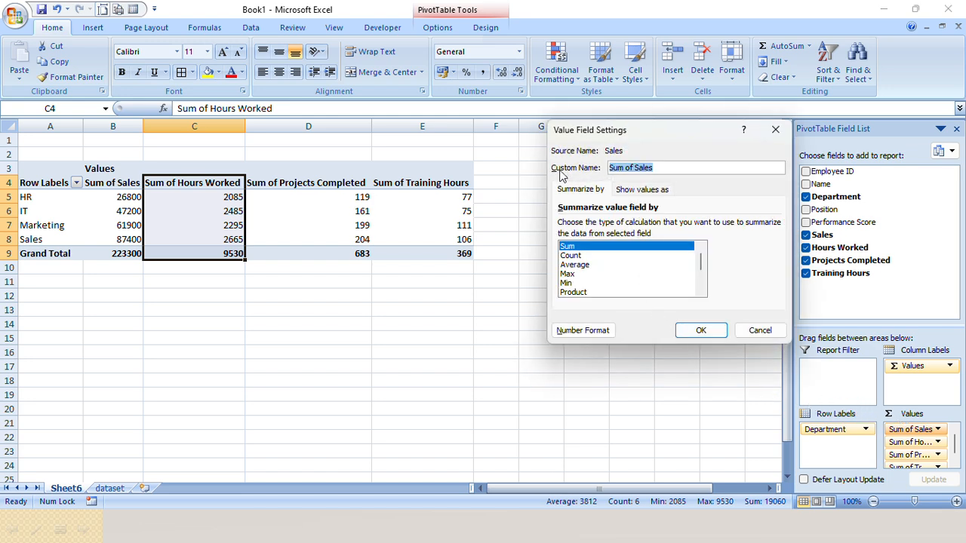
drag(638, 167, 619, 167)
key(BackSpace)
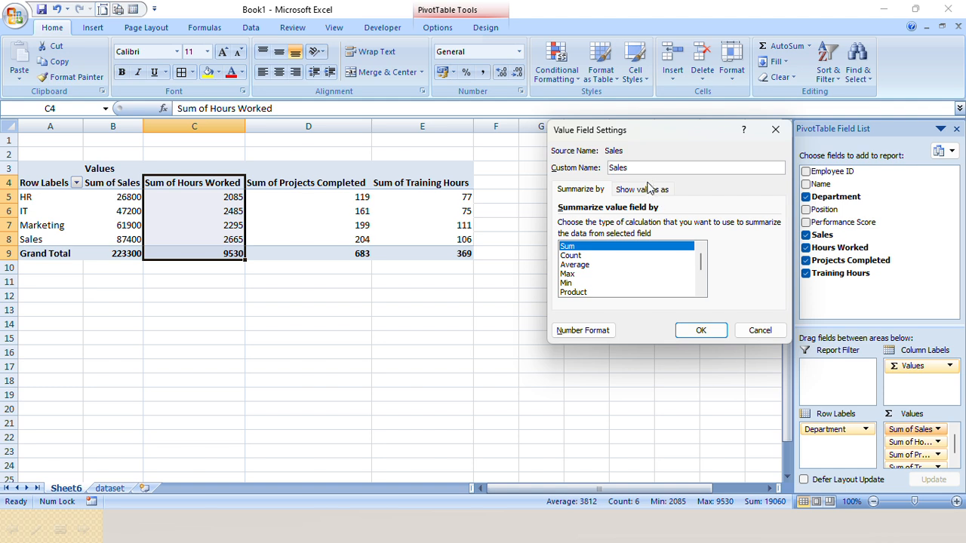
drag(641, 166, 560, 154)
click(689, 168)
click(702, 332)
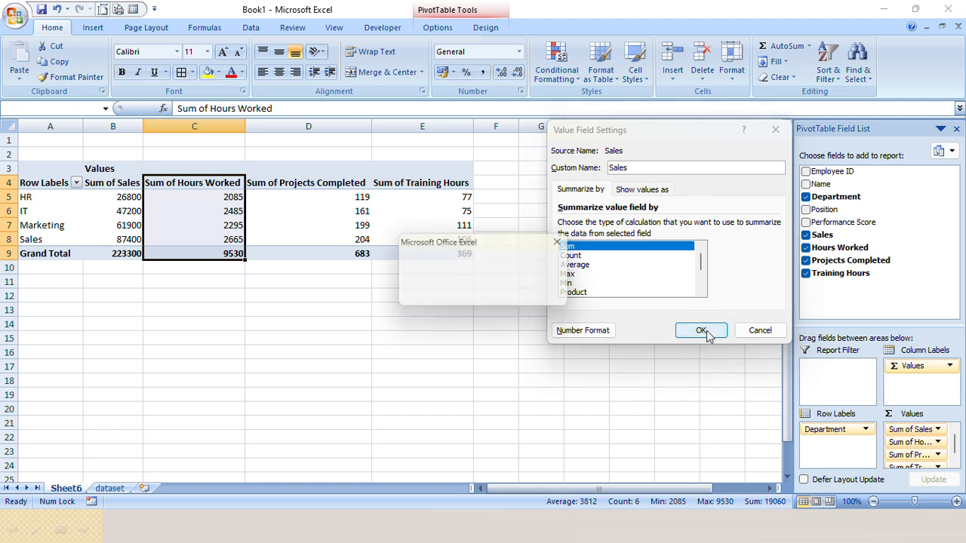
click(484, 296)
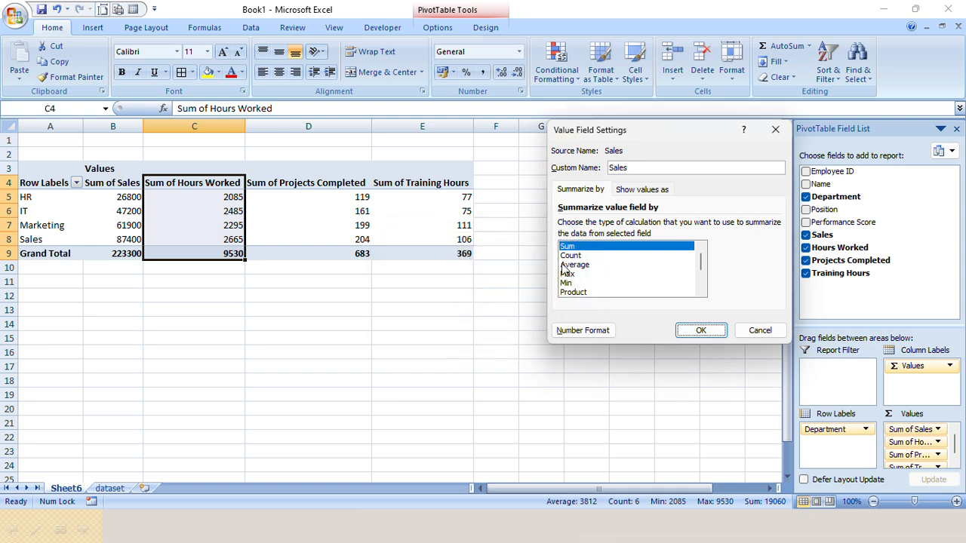
click(637, 167)
click(708, 330)
click(487, 297)
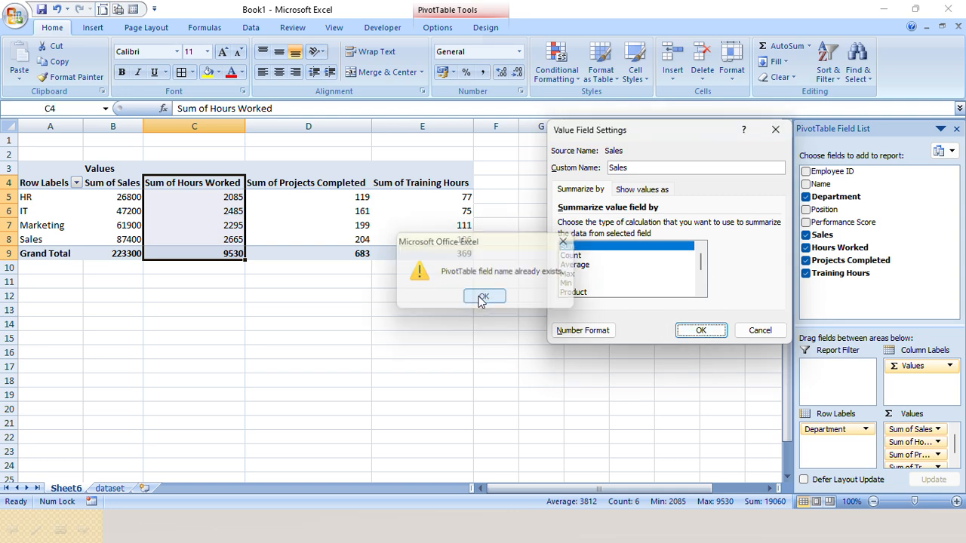
click(664, 169)
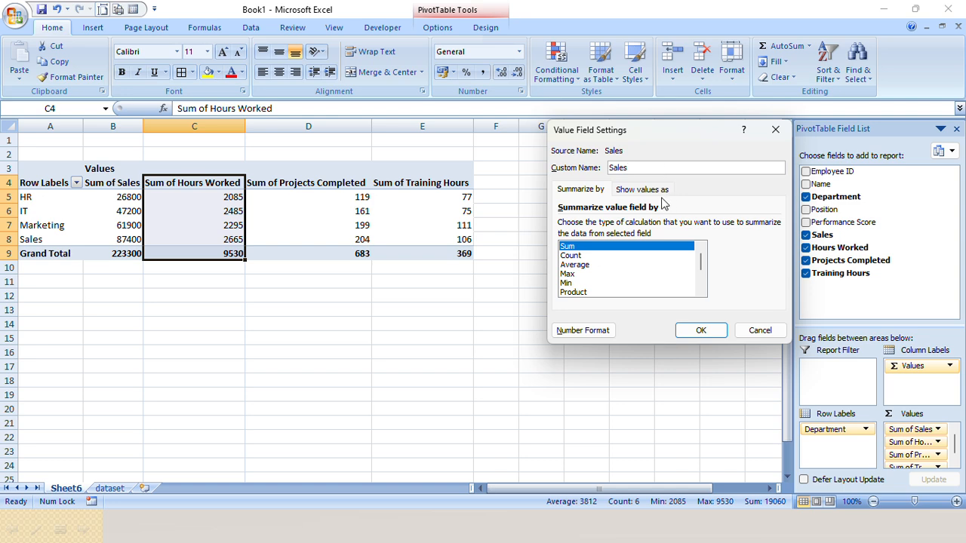
key(Escape)
Rename the Sum of Sales value field as "total Sales".
click(103, 183)
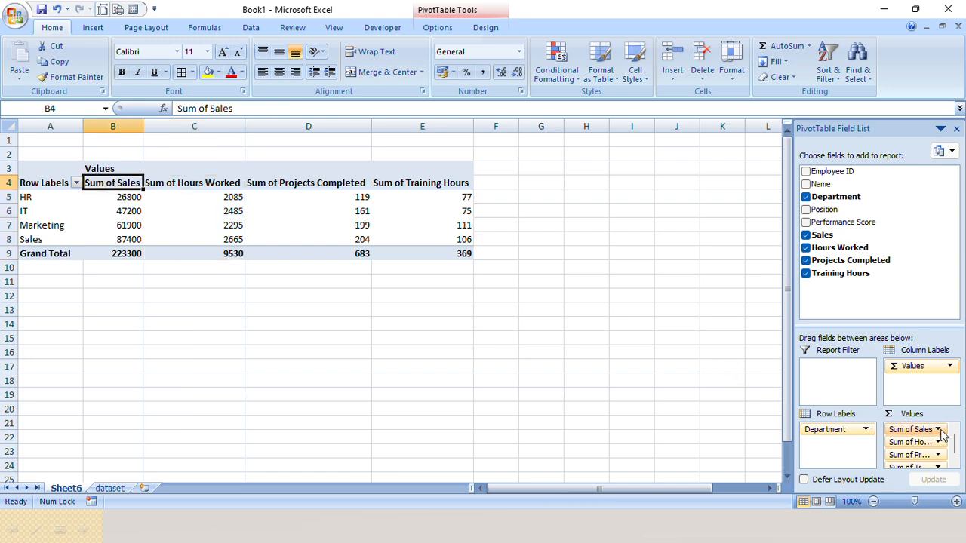
click(940, 430)
click(898, 412)
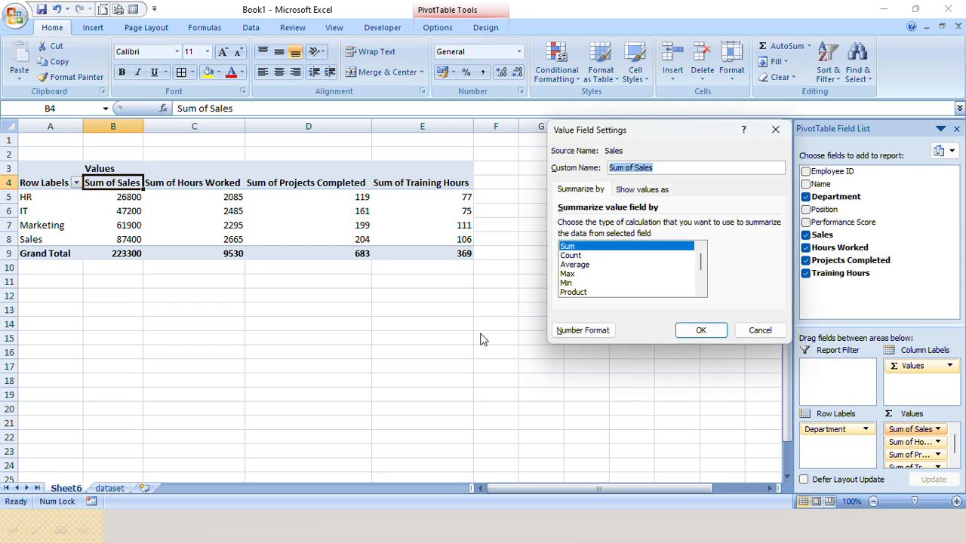
drag(636, 169, 610, 168)
key(BackSpace)
click(695, 333)
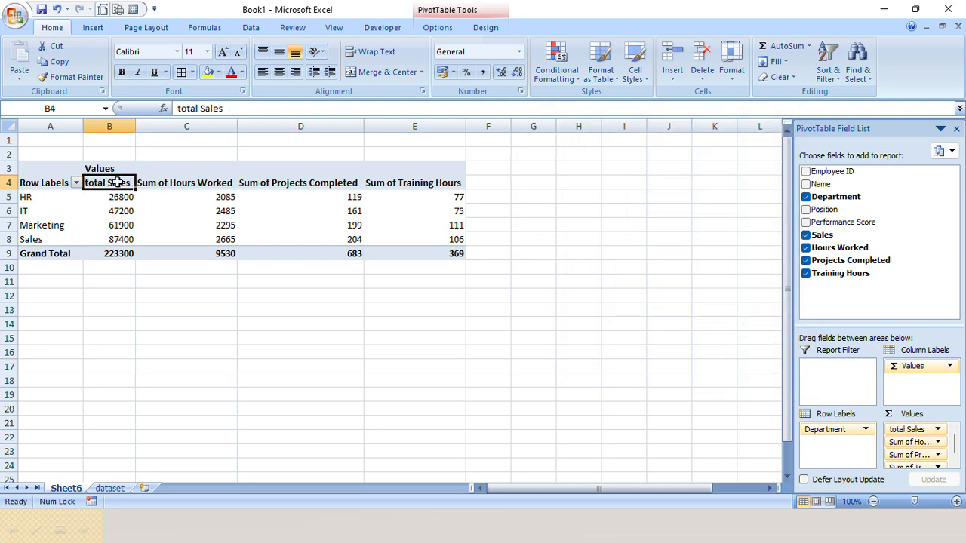
Rename the Sum of Hours Worked value field by replacing "Sum of" with "Total".
click(178, 183)
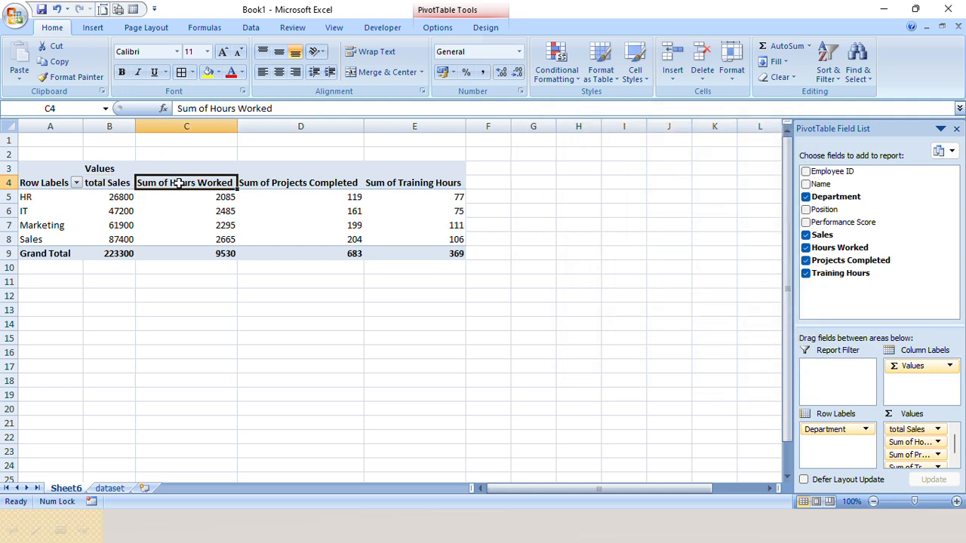
click(940, 445)
click(898, 425)
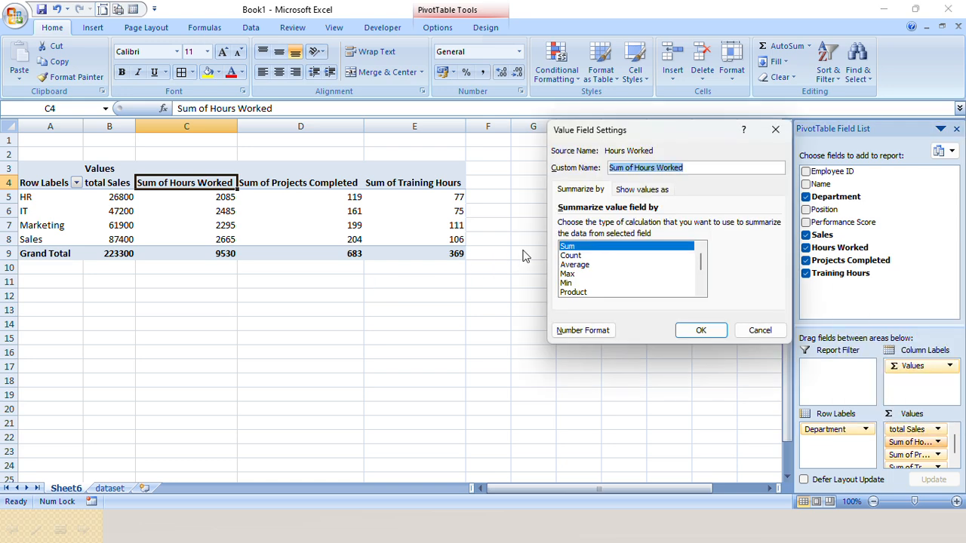
click(641, 168)
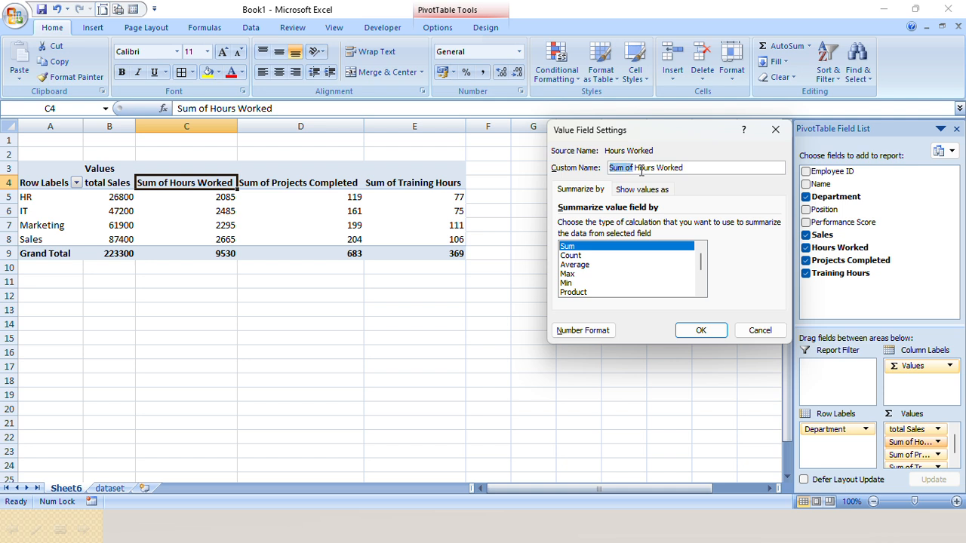
text(Total)
click(701, 330)
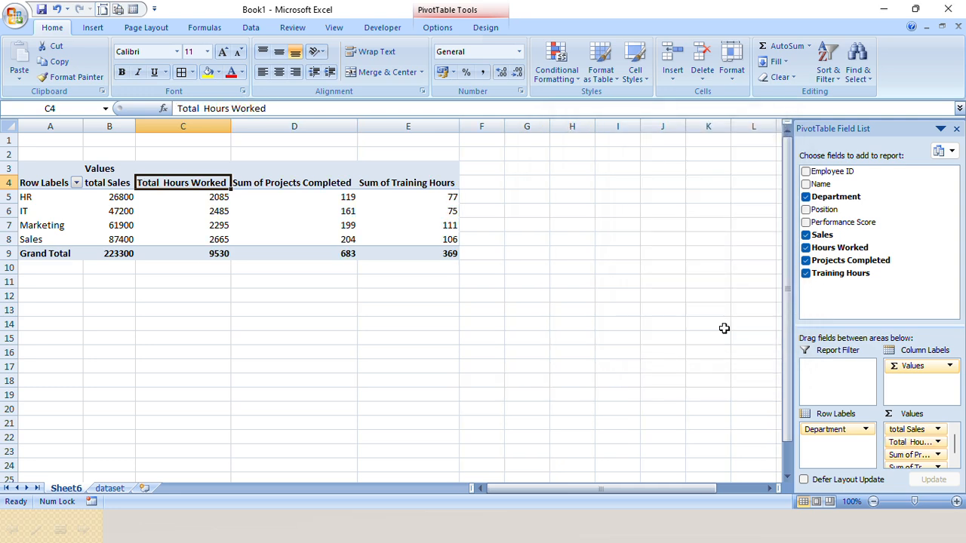
Rename the Sum of Projects Completed value field by replacing "Sum of" with "Total".
click(936, 455)
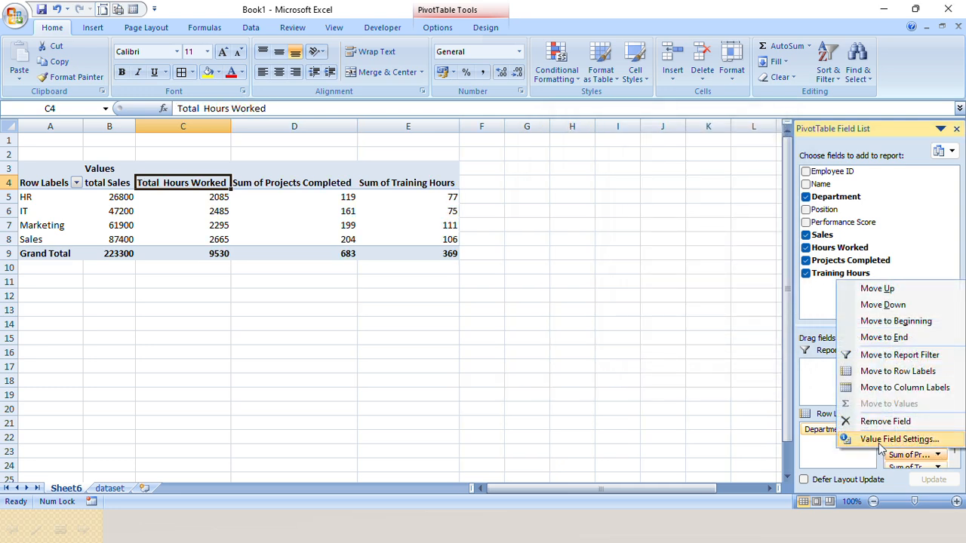
click(899, 378)
click(631, 168)
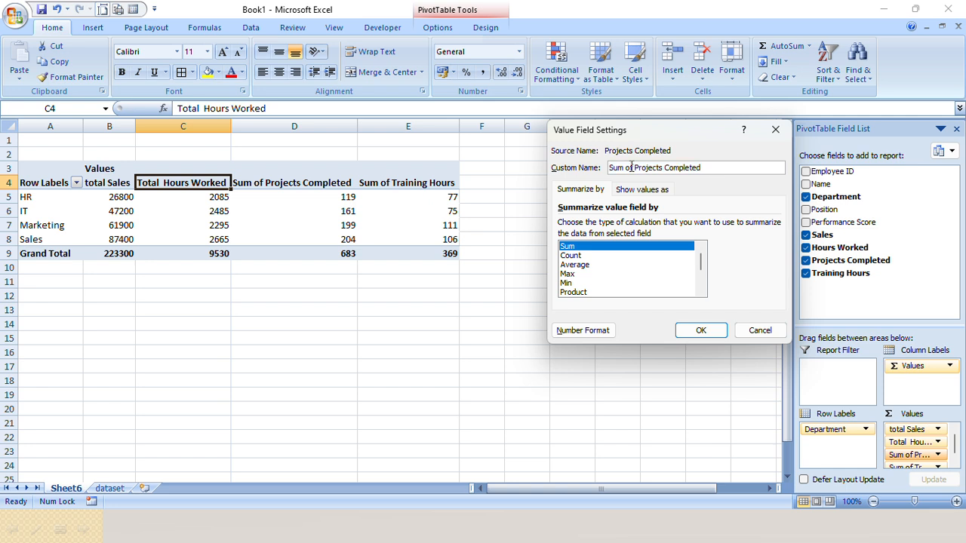
key(shift+Home)
text(Total)
click(696, 330)
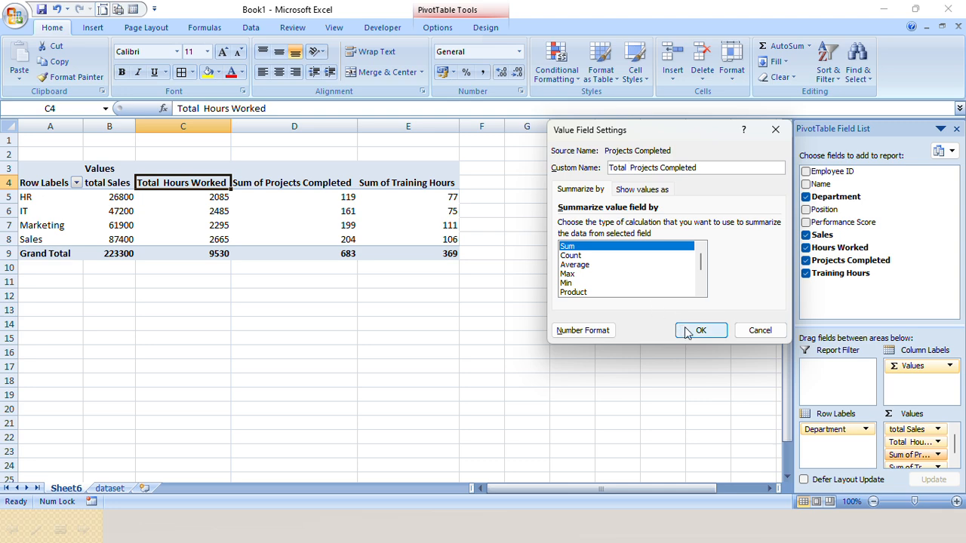
Remove "Sum of" from the training hours value field's custom name, keeping the space before "Training Hours".
click(936, 455)
click(889, 449)
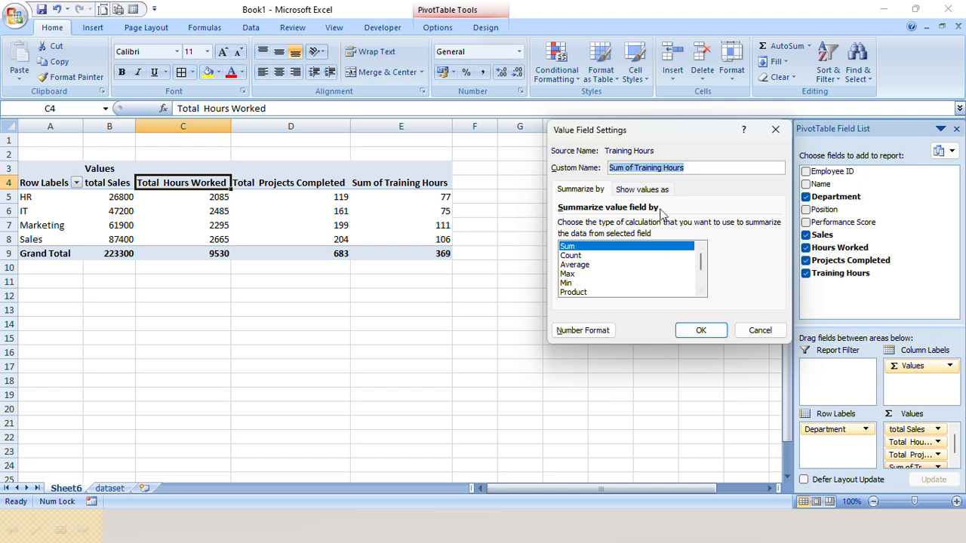
click(635, 169)
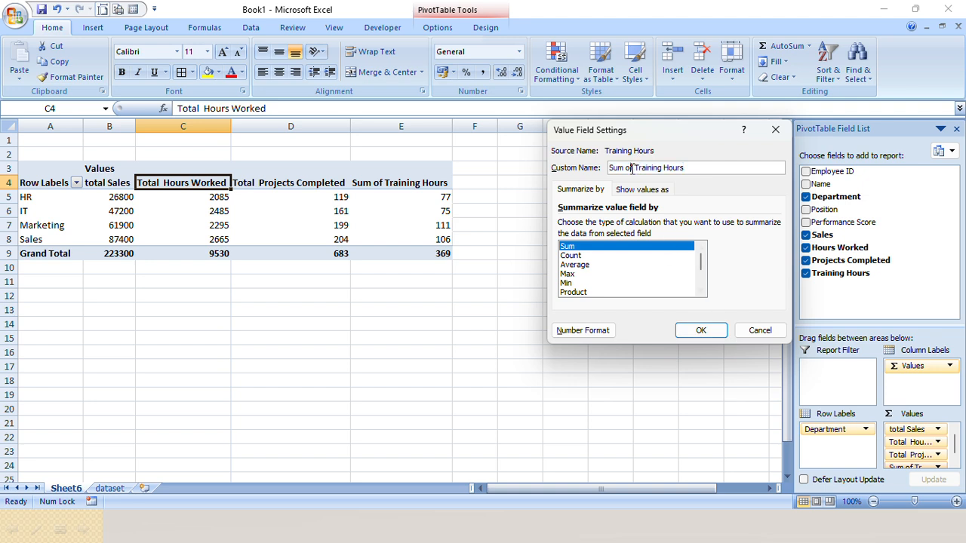
key(shift+Home)
key(Delete)
click(701, 330)
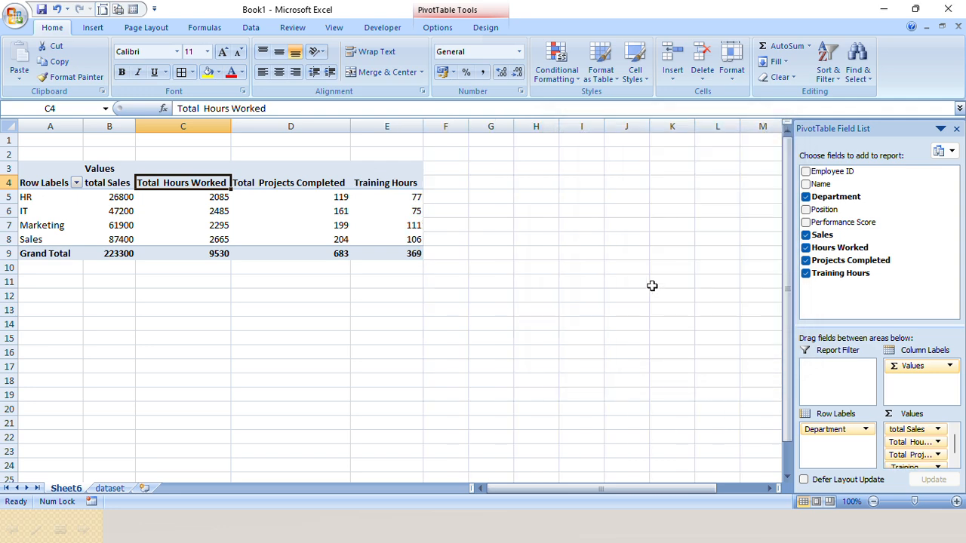
Select the PivotTable range A3:E9 to review the renamed value columns, and clear the selection.
click(652, 286)
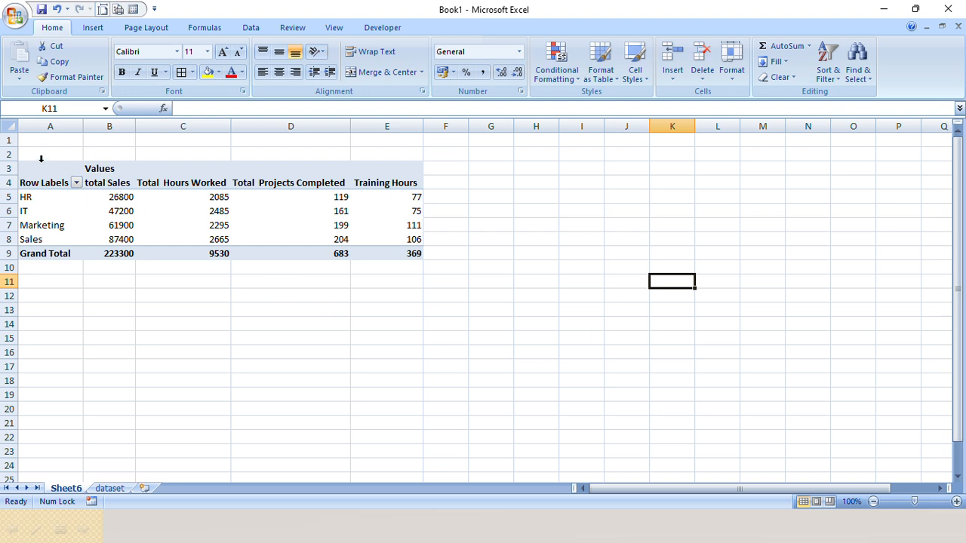
drag(41, 164, 422, 258)
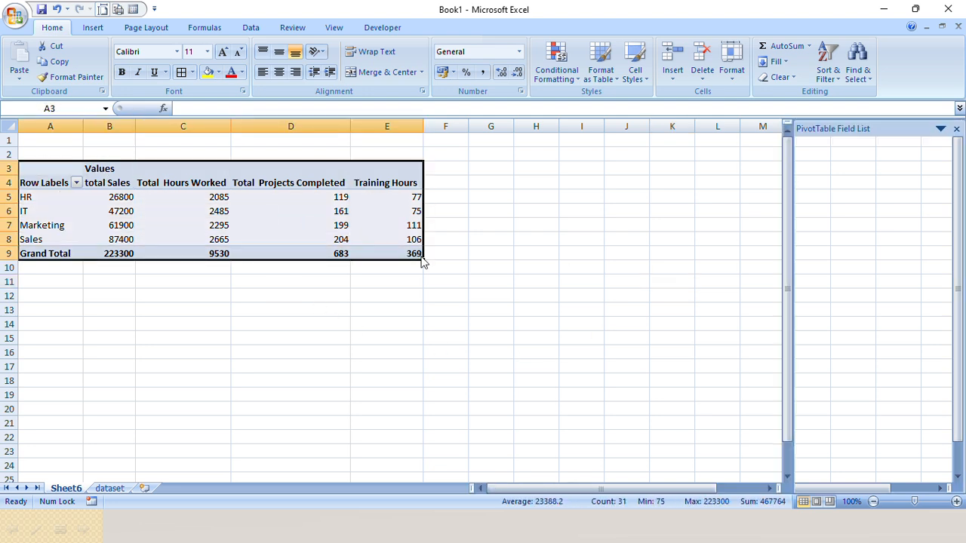
click(543, 270)
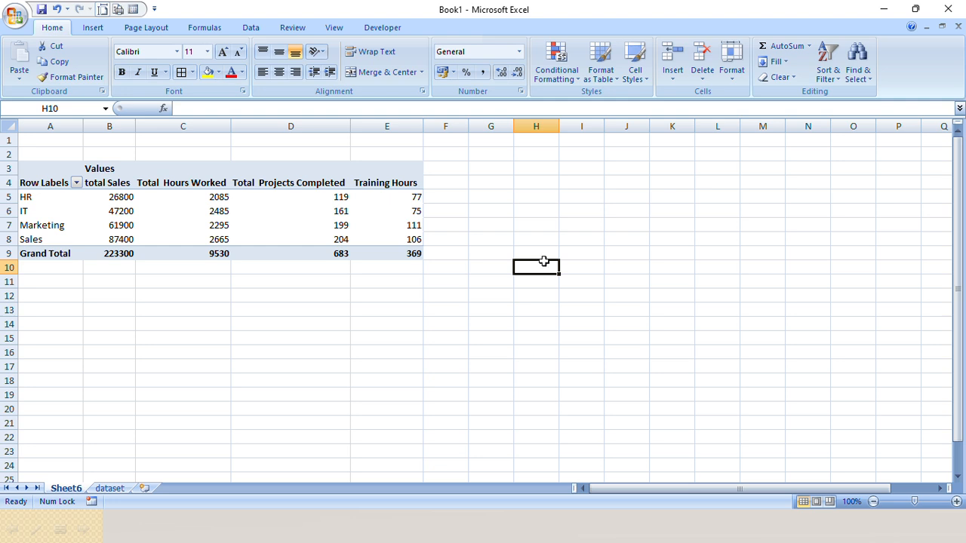
click(510, 284)
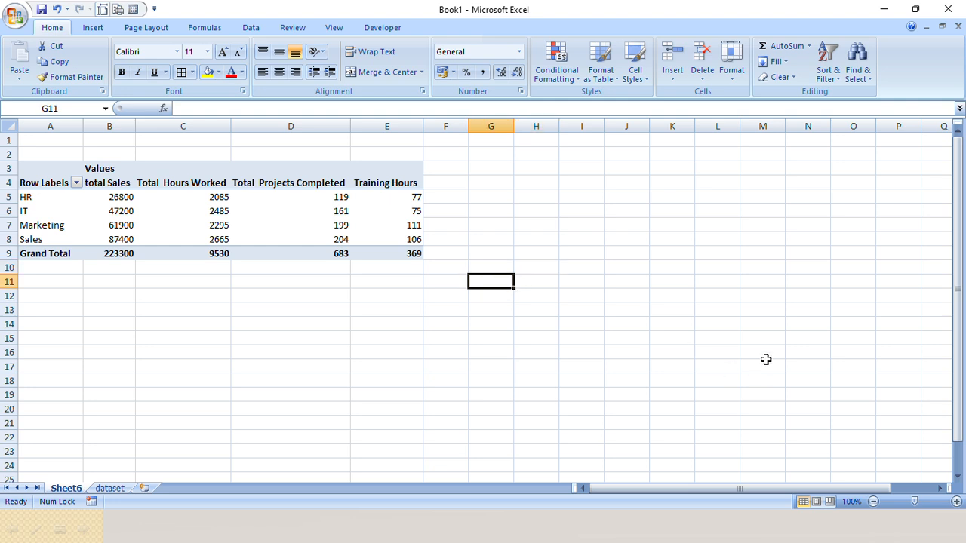
Clear the PivotTable by removing the sales, hours, projects and training value fields and the Department row field.
click(105, 194)
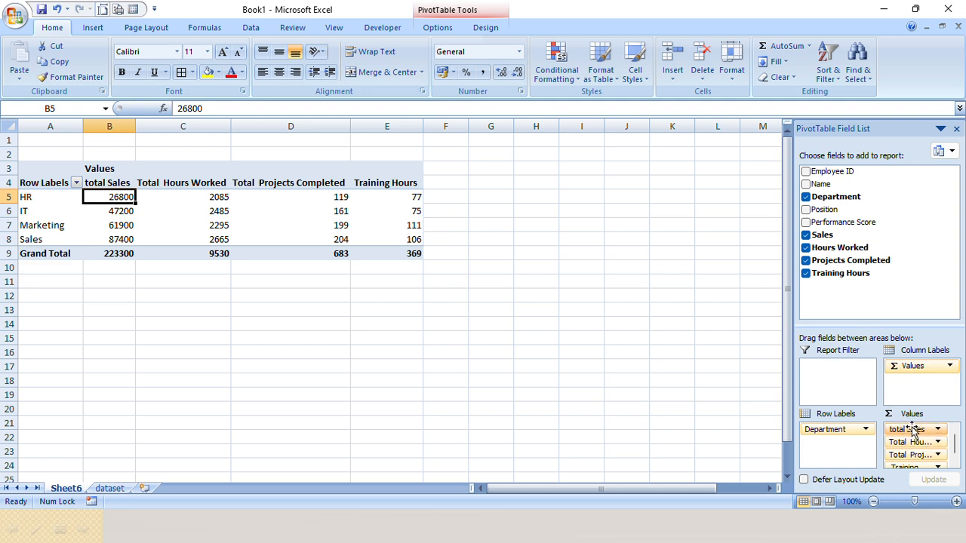
drag(913, 429, 879, 313)
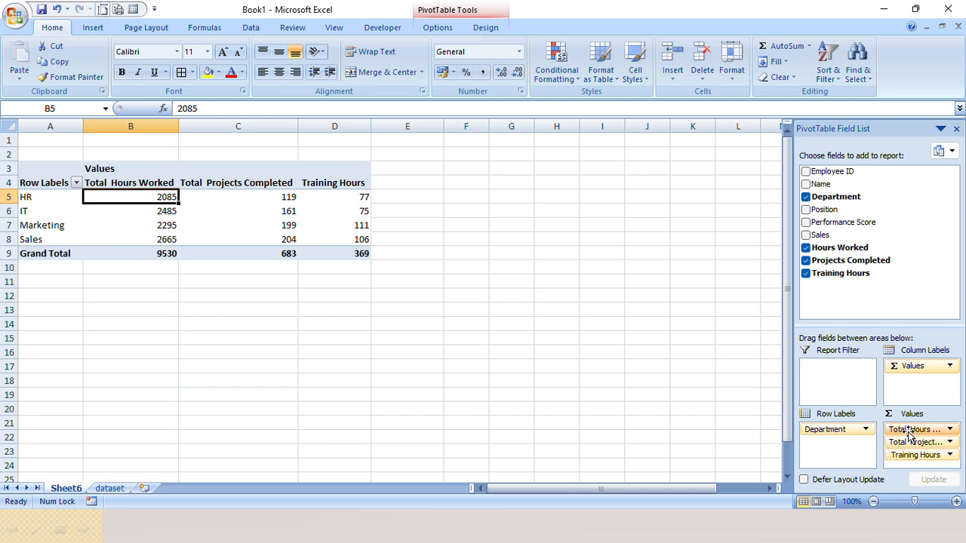
drag(912, 430, 868, 310)
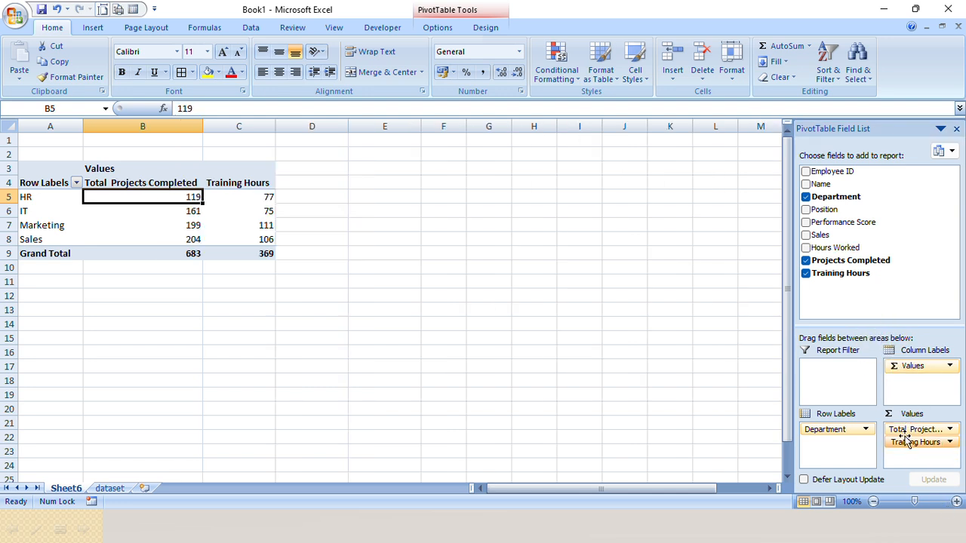
drag(909, 429, 899, 329)
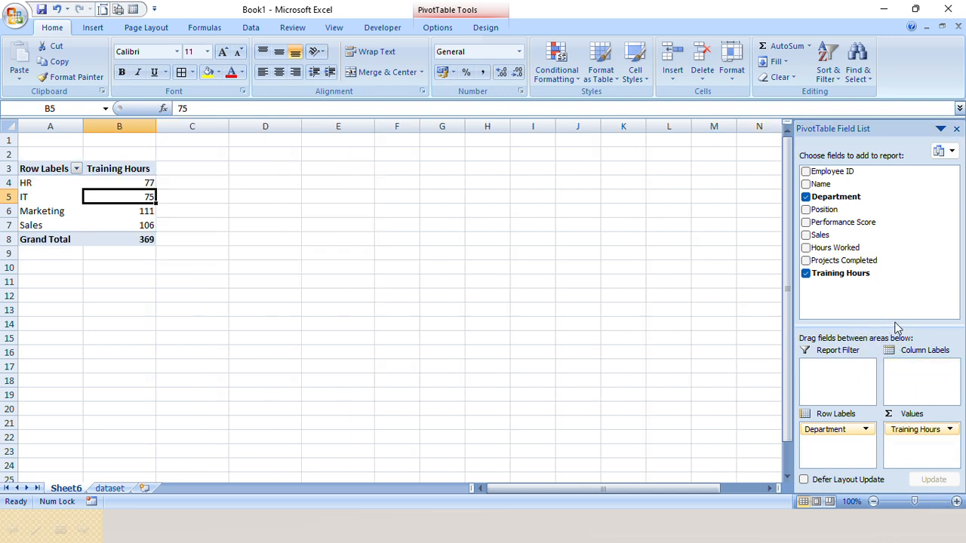
click(805, 274)
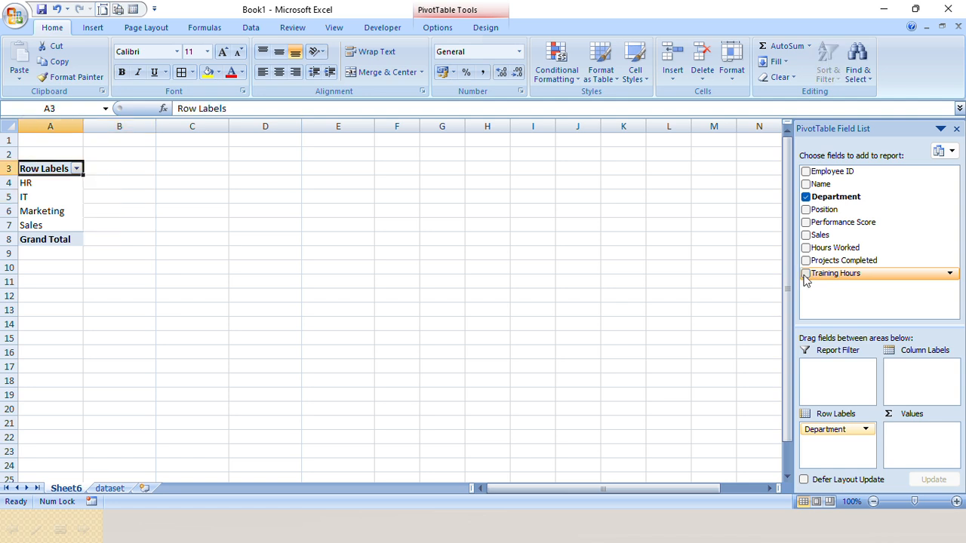
click(806, 197)
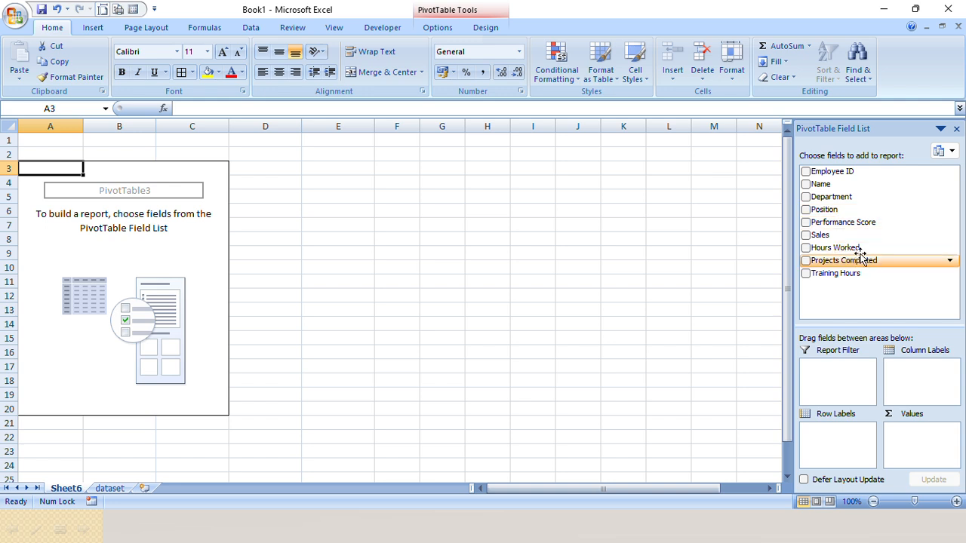
Build a cross-tab PivotTable with Position as column labels, Department as row labels and Sales summed as values.
drag(847, 209, 853, 440)
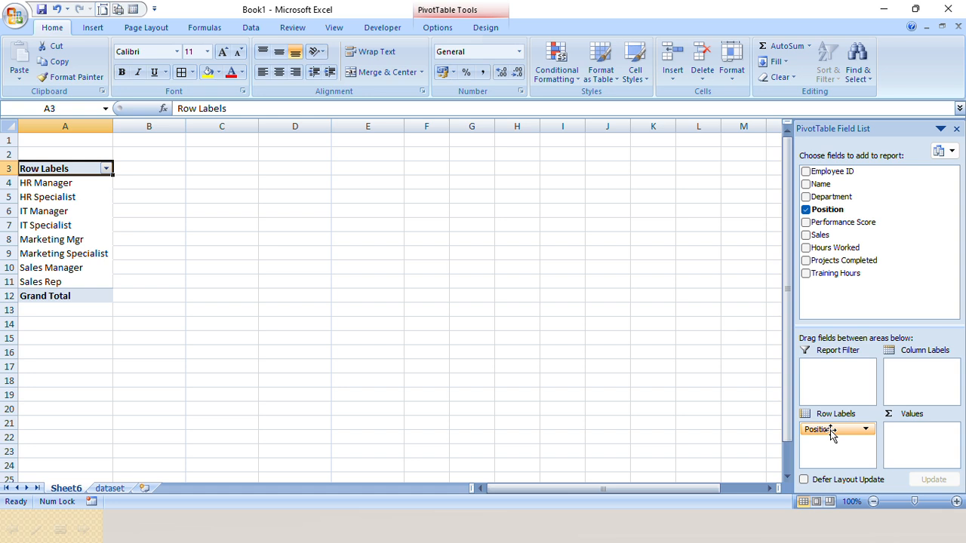
drag(832, 432, 922, 378)
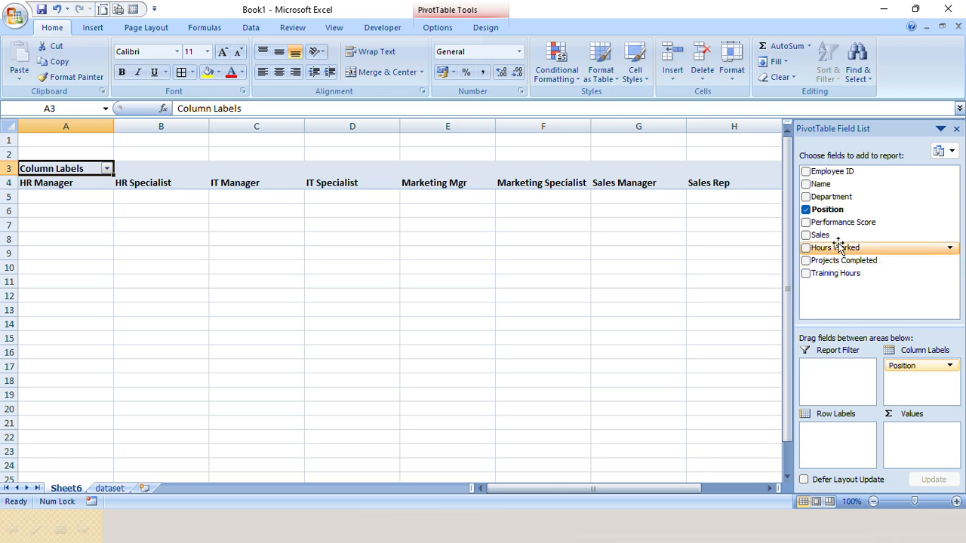
drag(845, 197, 822, 442)
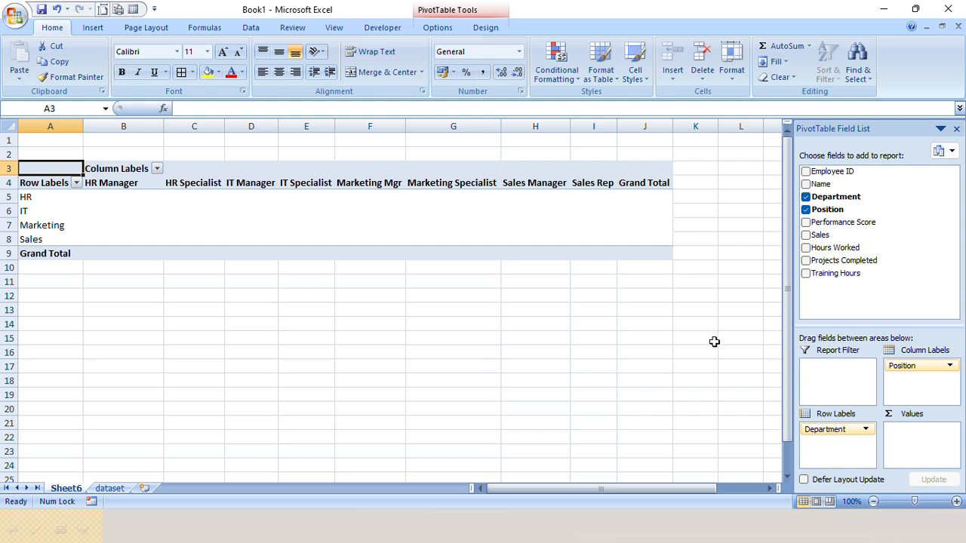
drag(823, 235, 920, 448)
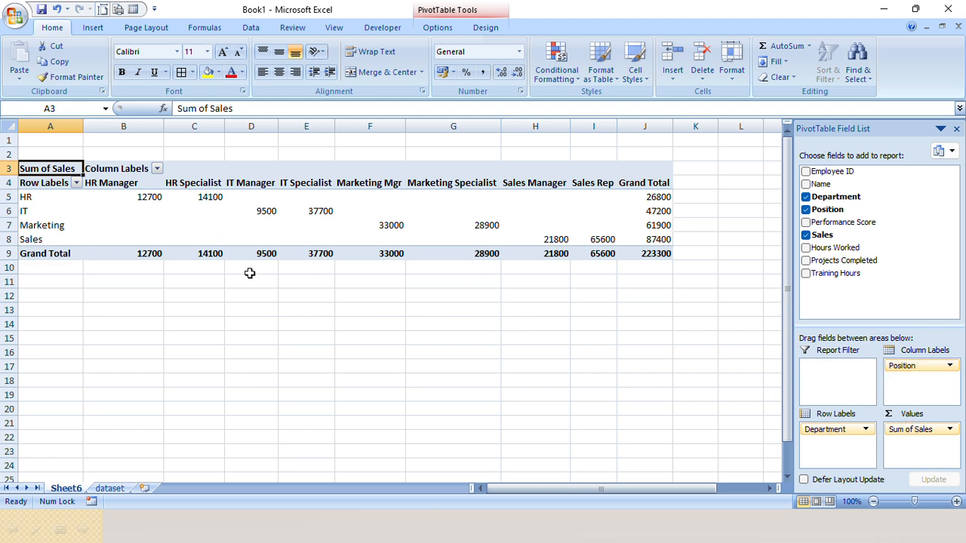
Remove the Sum of Sales value field and the Position column field from the PivotTable.
drag(909, 430, 898, 317)
drag(912, 367, 868, 275)
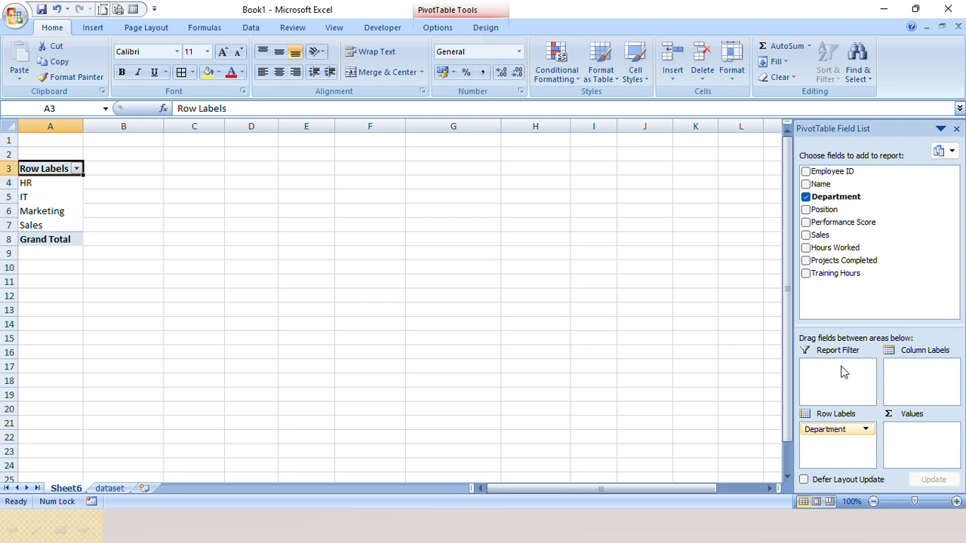
Move Department to the report filter, set Position as row labels and add Performance Score as a value field.
drag(828, 430, 829, 432)
drag(827, 385, 831, 379)
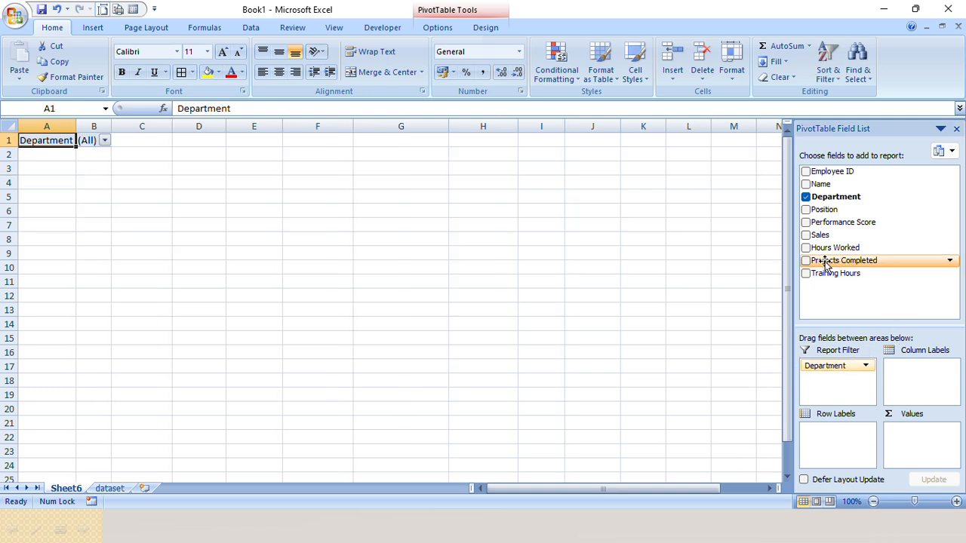
drag(840, 209, 842, 447)
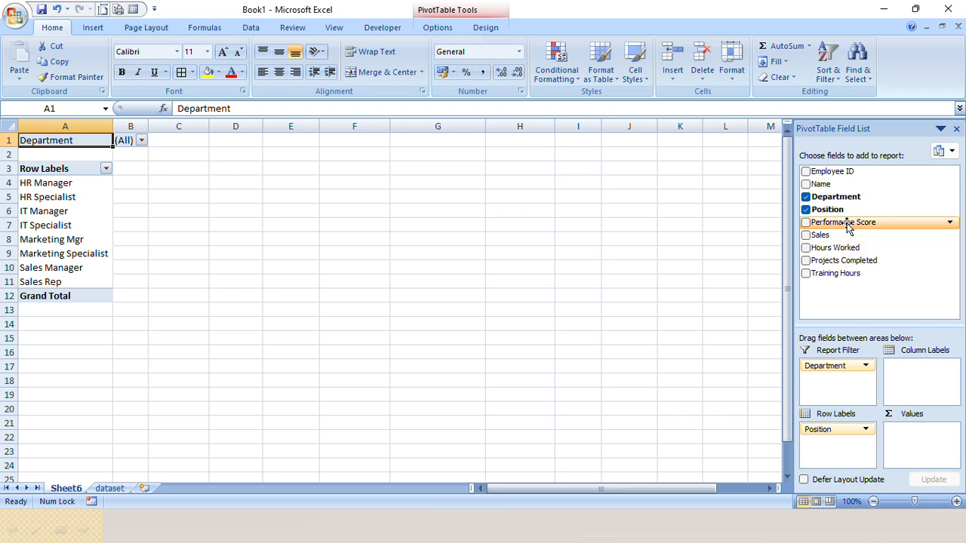
drag(849, 228, 932, 438)
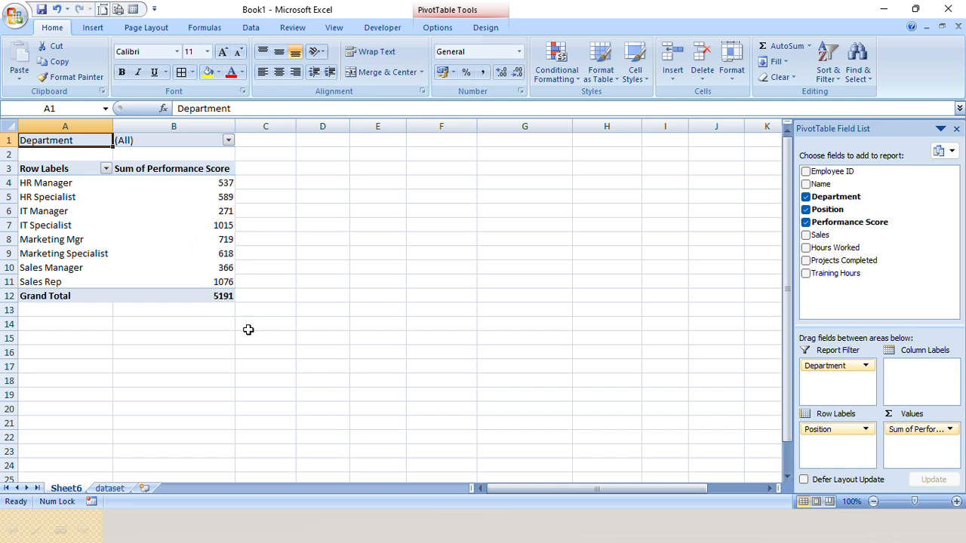
Change the Performance Score value field to be summarized by Average.
click(950, 430)
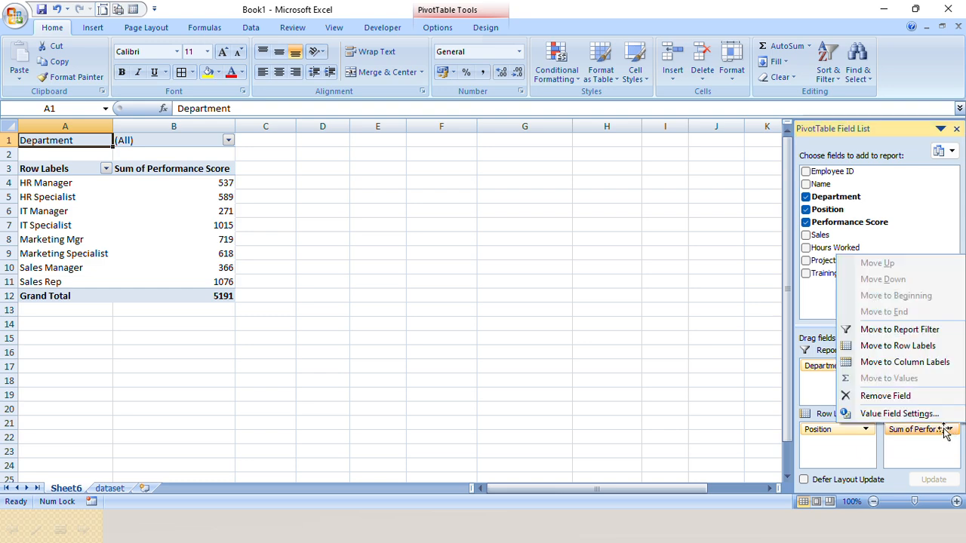
click(893, 415)
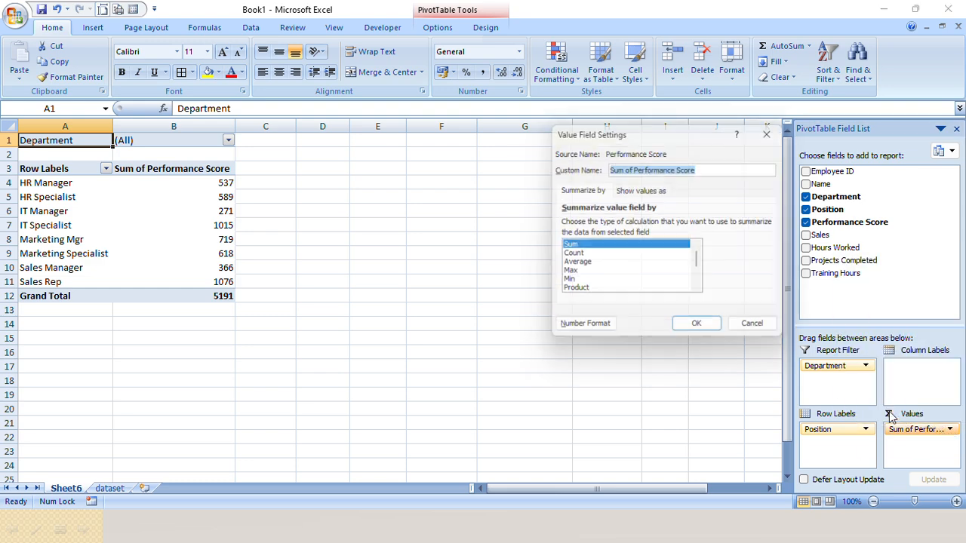
click(572, 264)
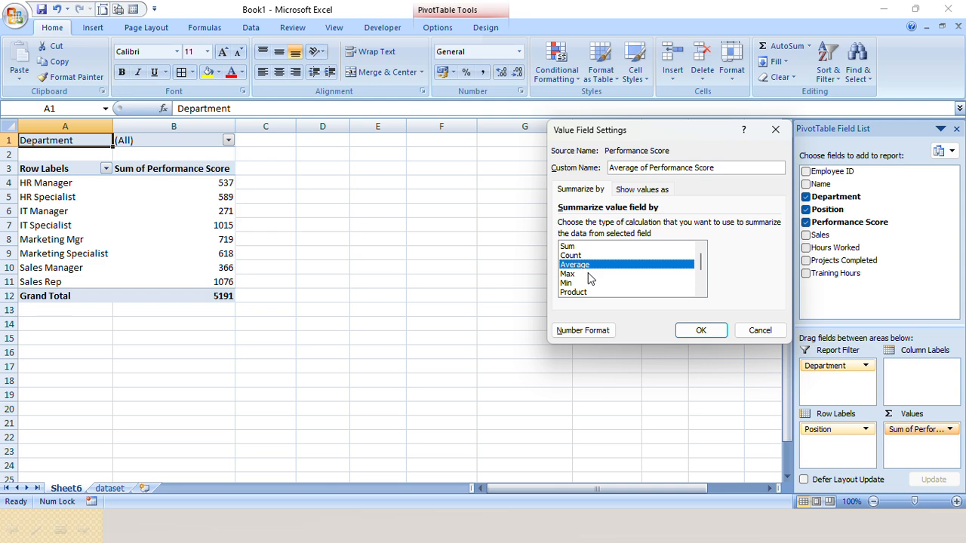
click(701, 331)
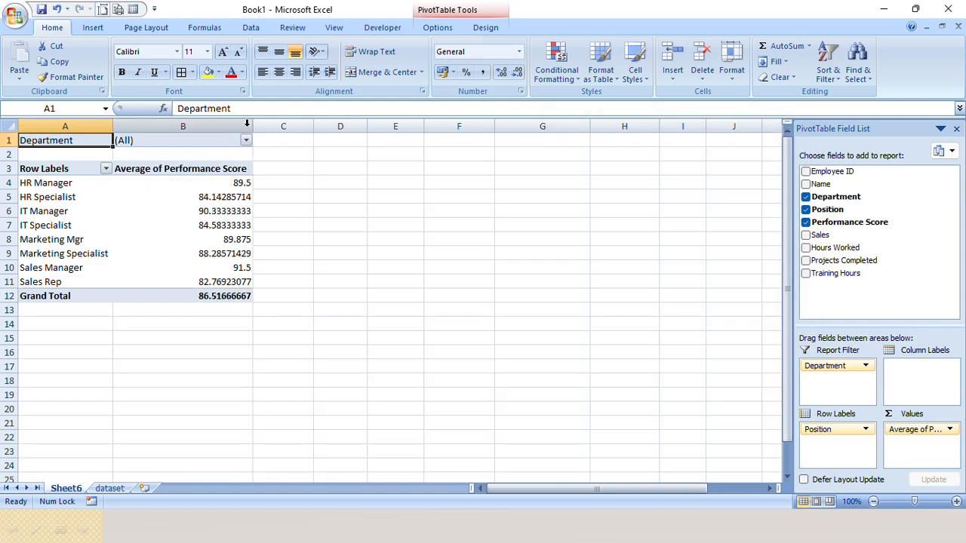
Format the average performance scores in B4:B12 as Number with 2 decimal places.
drag(252, 124, 232, 124)
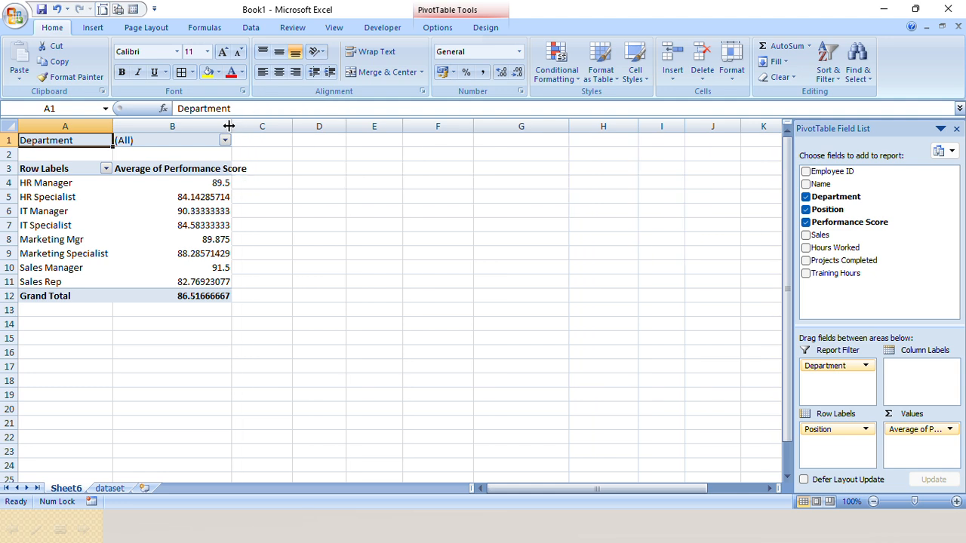
click(226, 125)
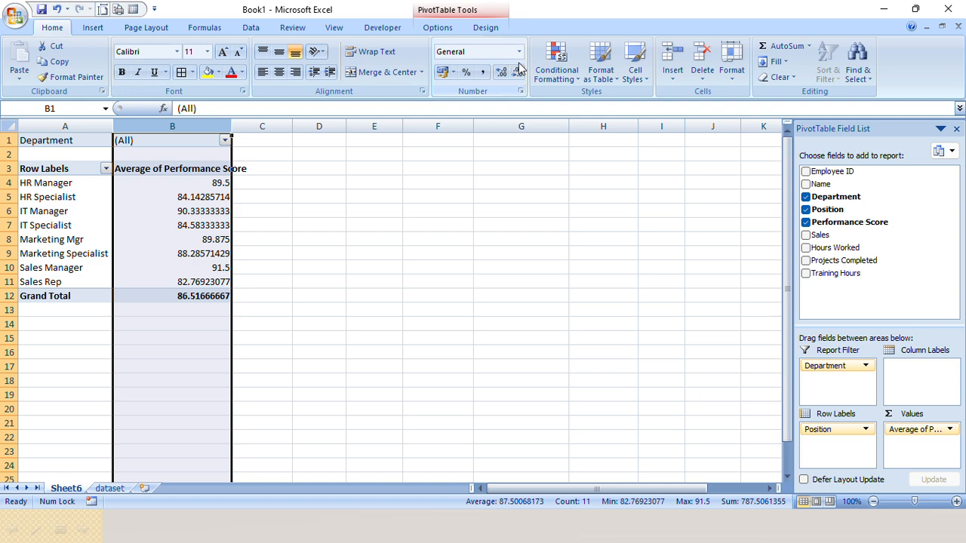
drag(187, 187, 183, 301)
right_click(184, 295)
right_click(187, 260)
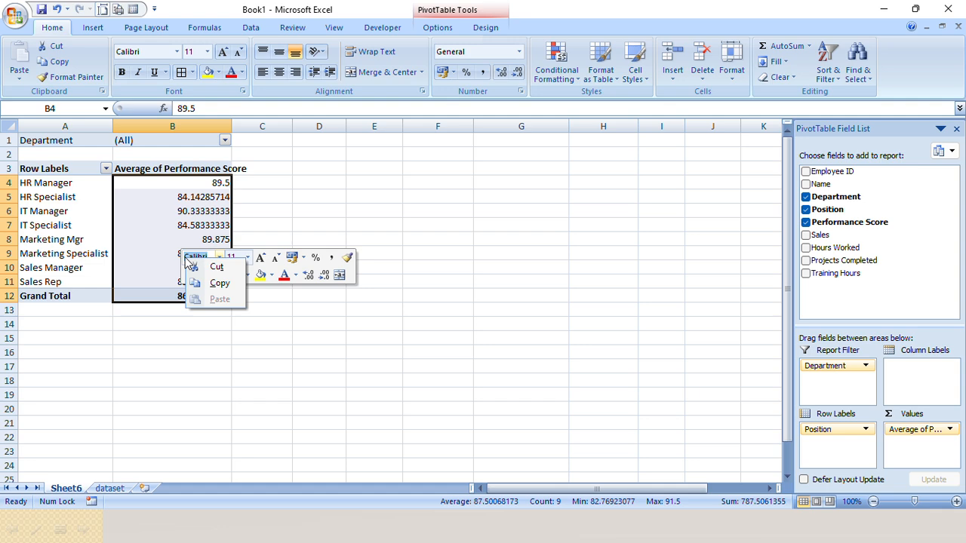
right_click(178, 223)
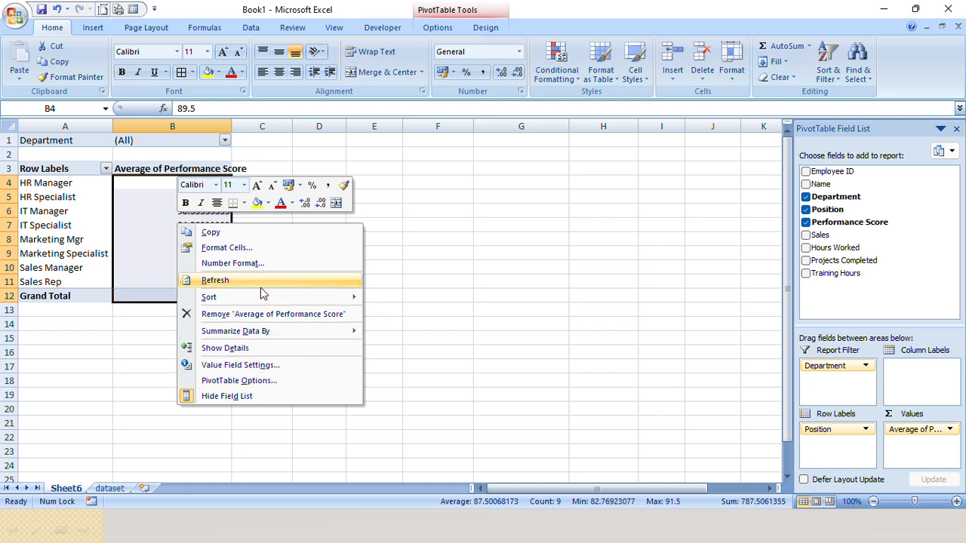
key(Escape)
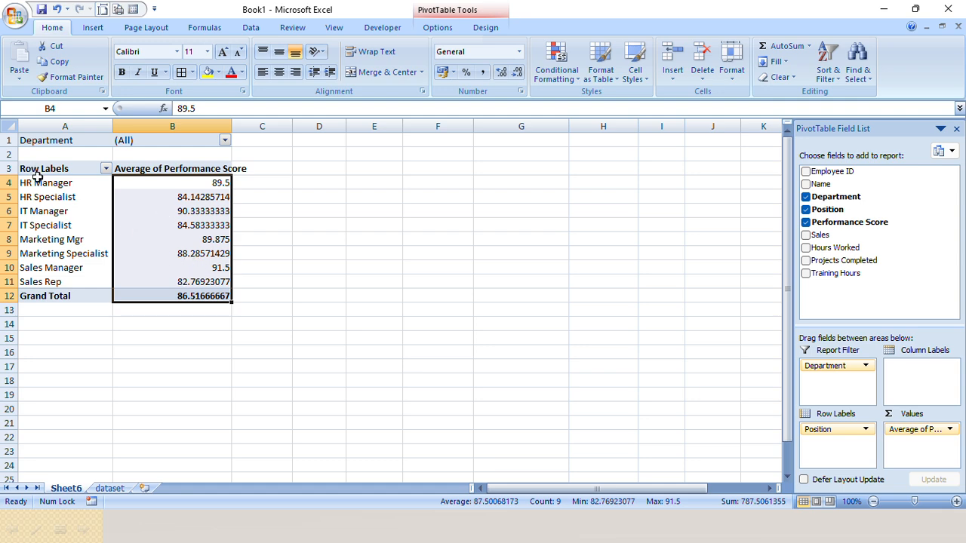
key(ctrl+1)
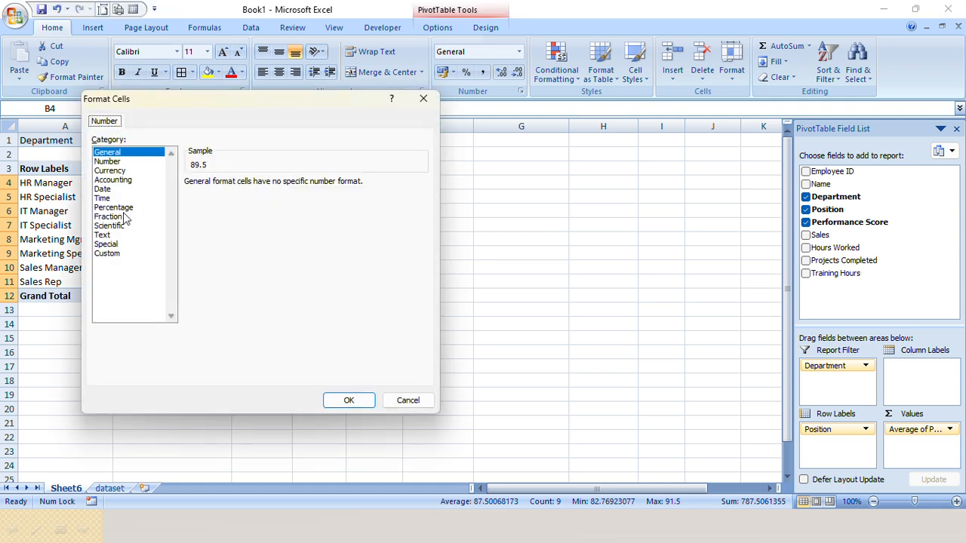
click(108, 161)
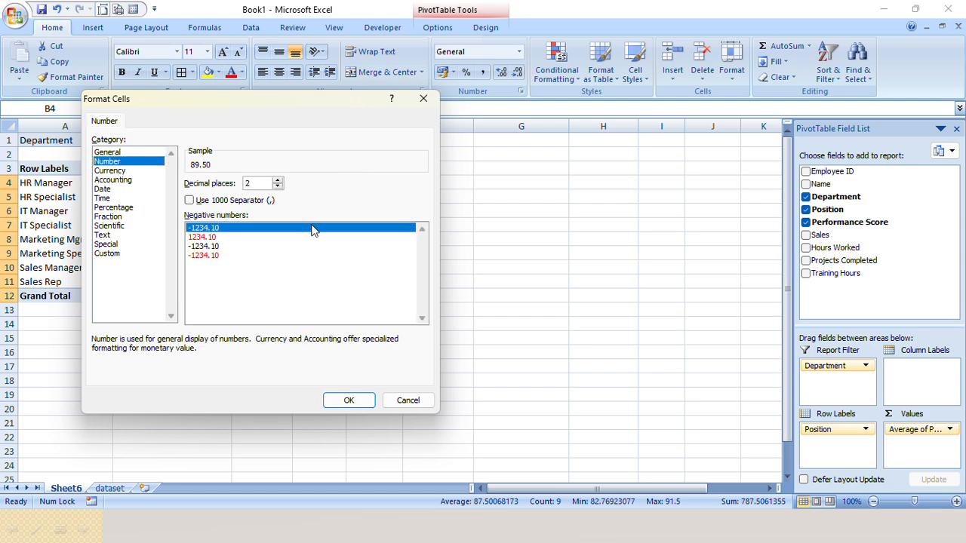
click(348, 400)
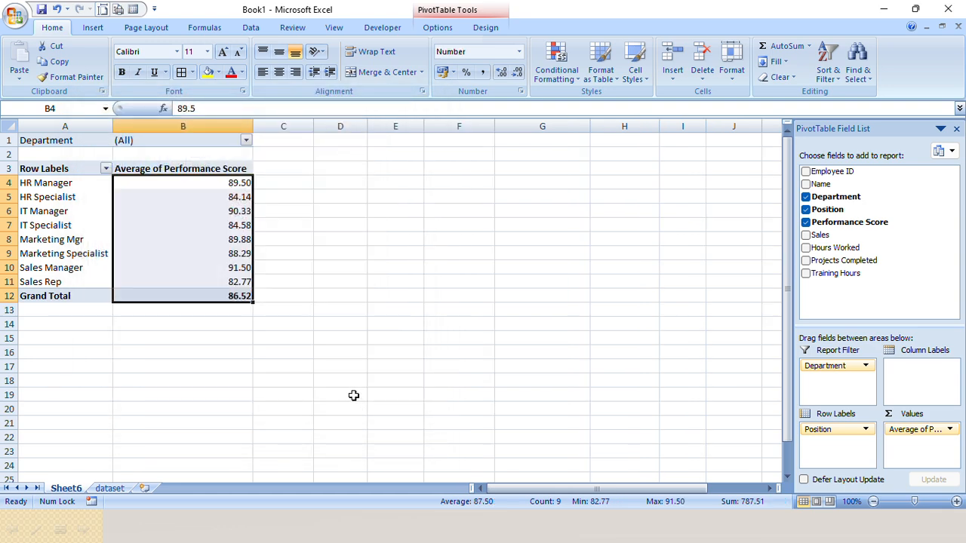
Narrow column B, which holds the average performance scores.
click(323, 296)
drag(256, 123, 201, 123)
click(144, 226)
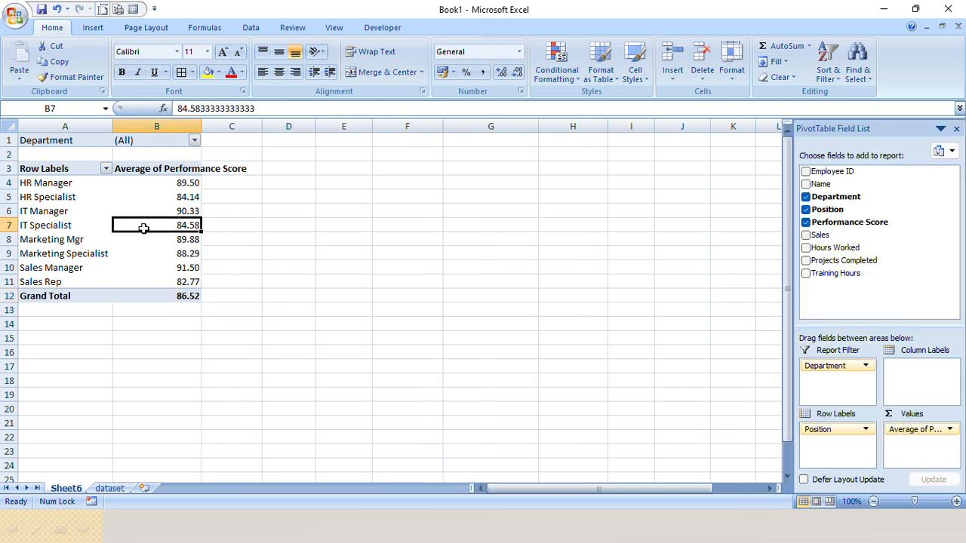
Review the average performance scores of the HR Manager and HR Specialist positions.
click(45, 183)
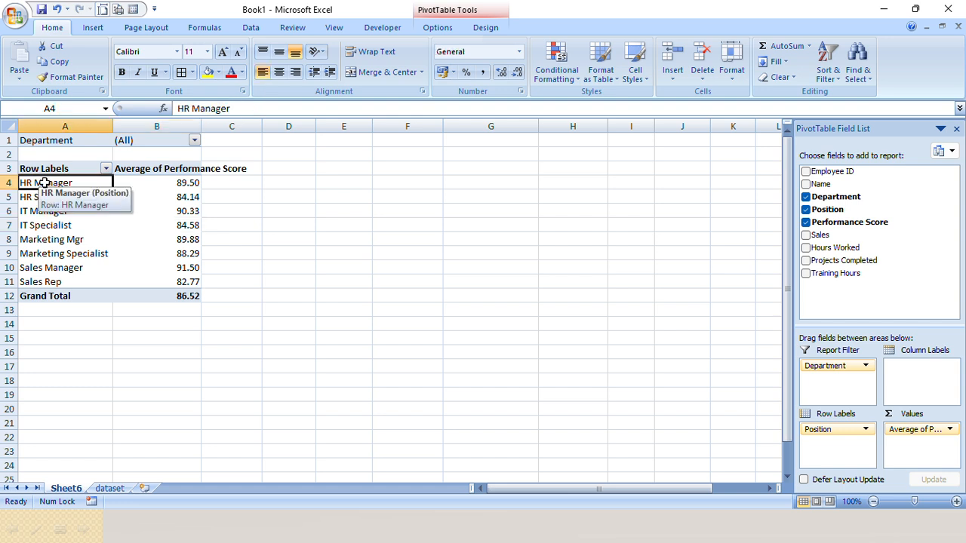
click(180, 186)
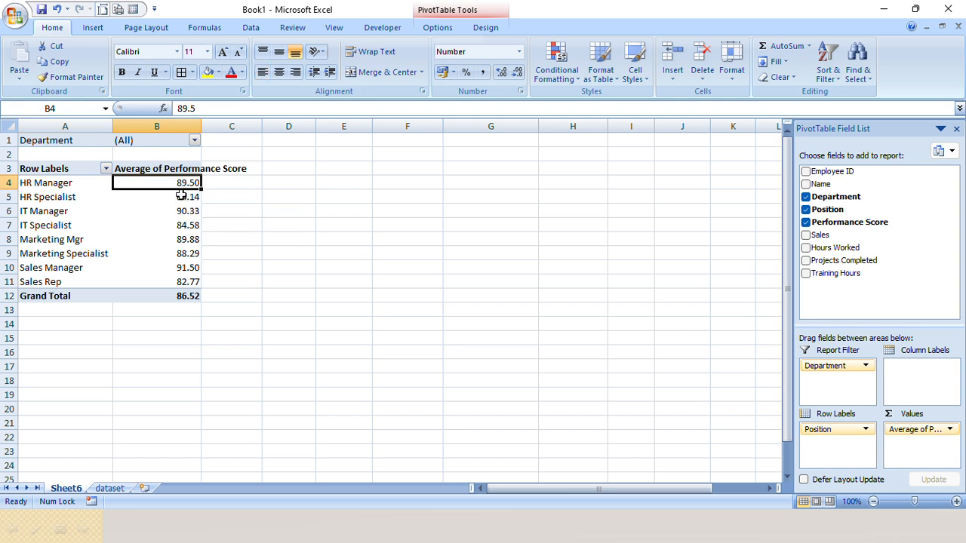
click(40, 200)
click(184, 195)
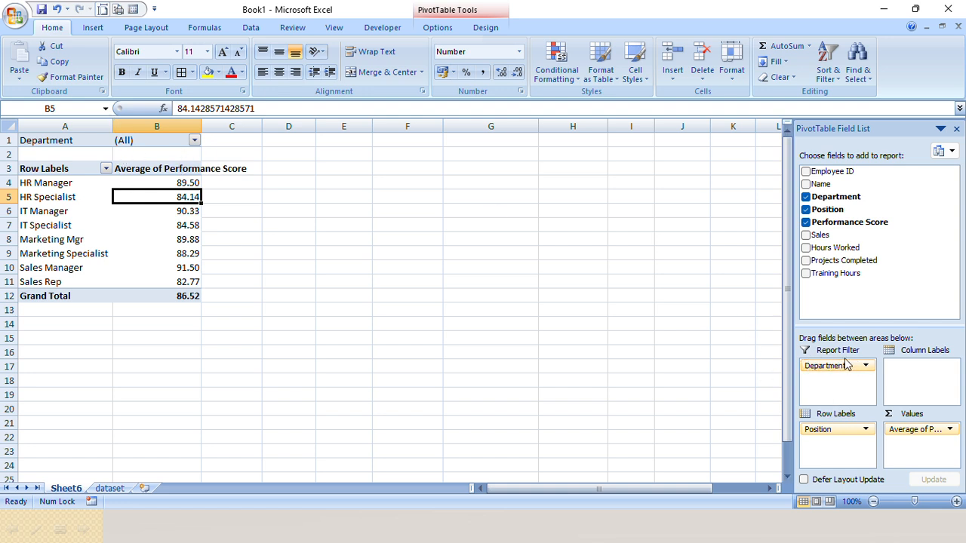
Filter the PivotTable to the HR department, with selection of multiple items enabled in the Department report filter.
click(30, 143)
click(194, 142)
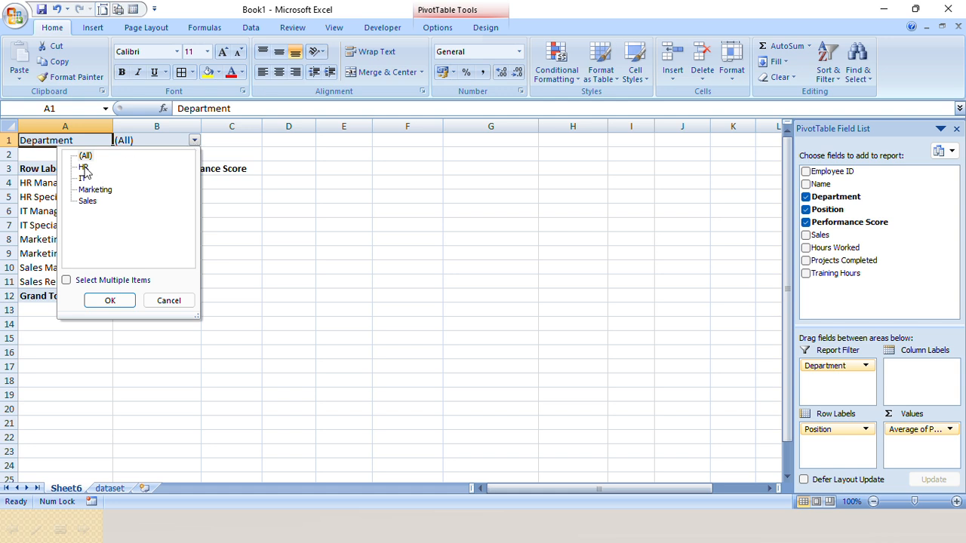
click(65, 282)
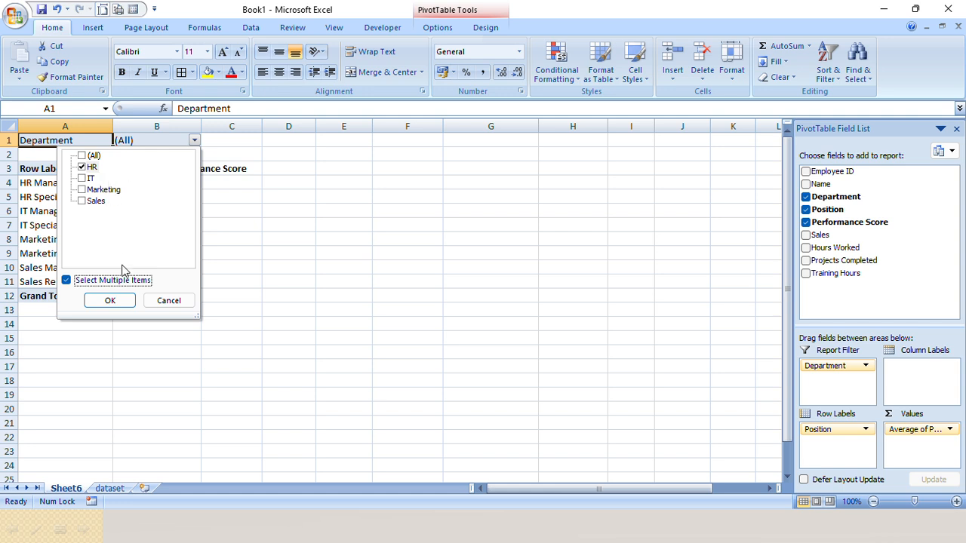
click(115, 301)
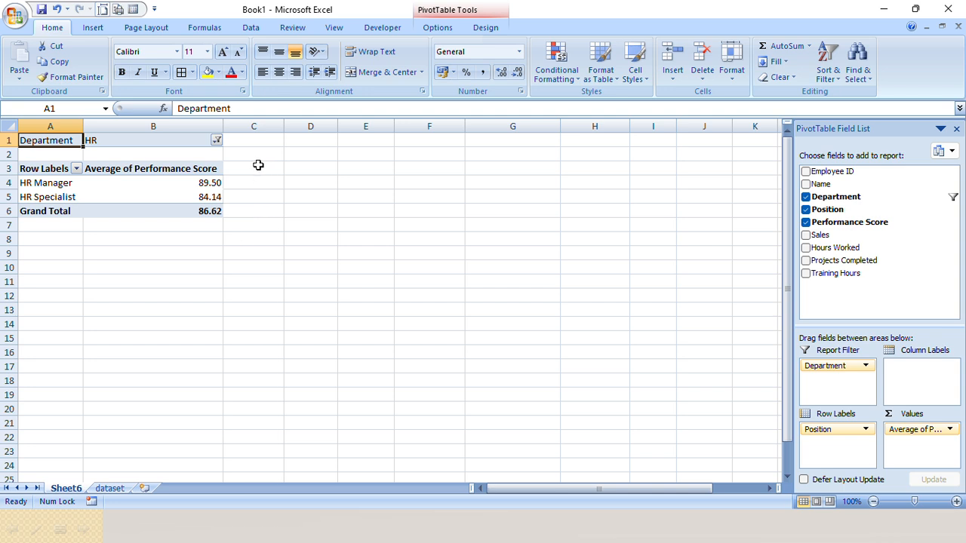
Add Sales alongside HR in the Department report filter.
click(217, 140)
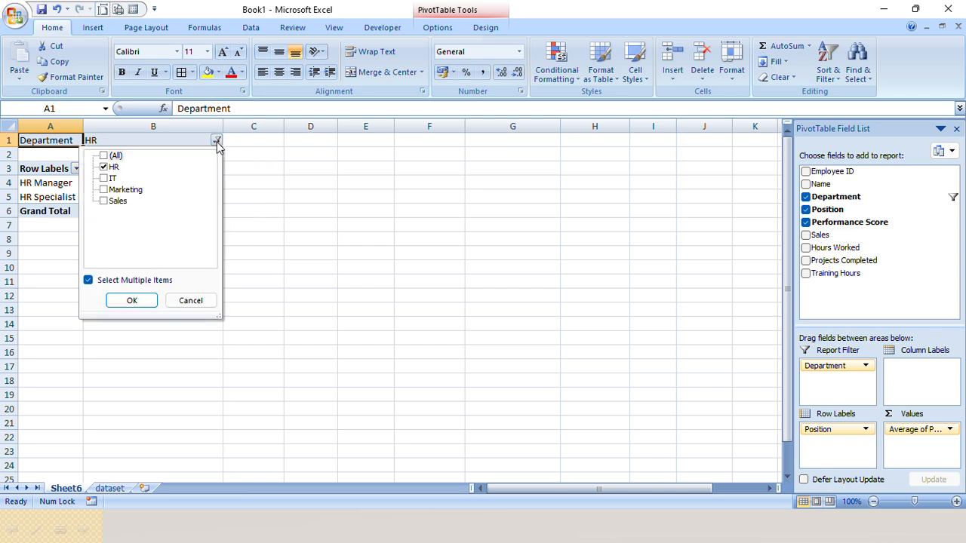
click(107, 168)
click(104, 166)
click(108, 204)
click(151, 307)
click(132, 300)
click(203, 296)
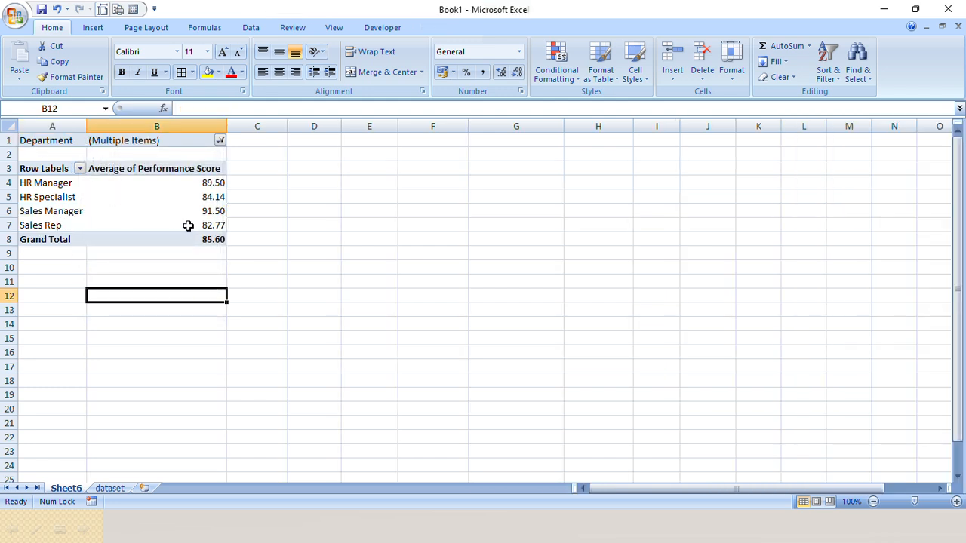
Review the HR and Sales positions in the filtered PivotTable and their average scores in B4:B7.
click(52, 185)
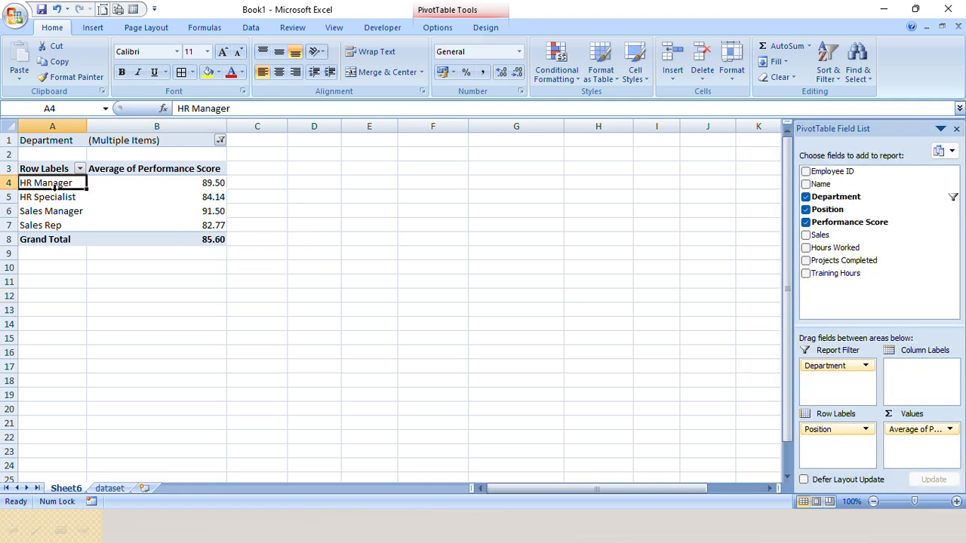
click(54, 198)
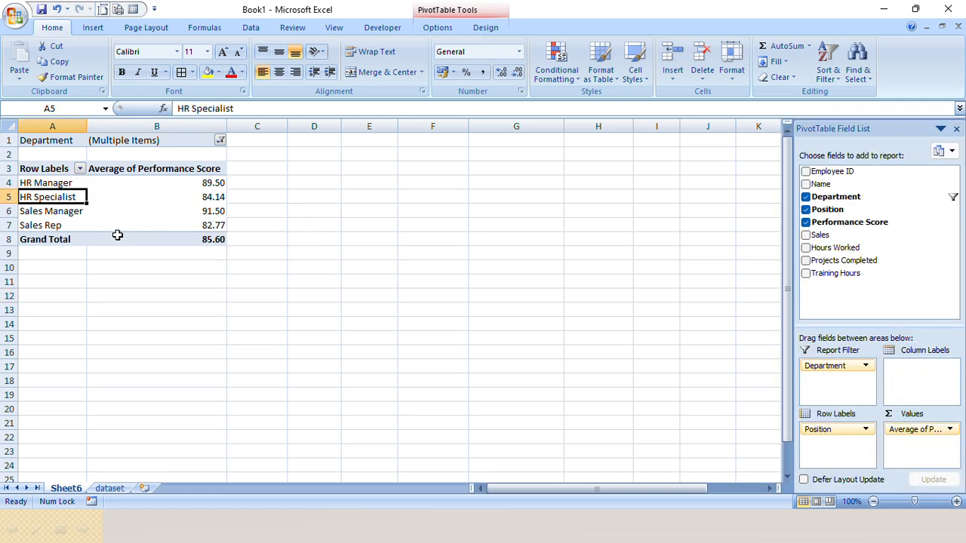
click(69, 214)
click(64, 226)
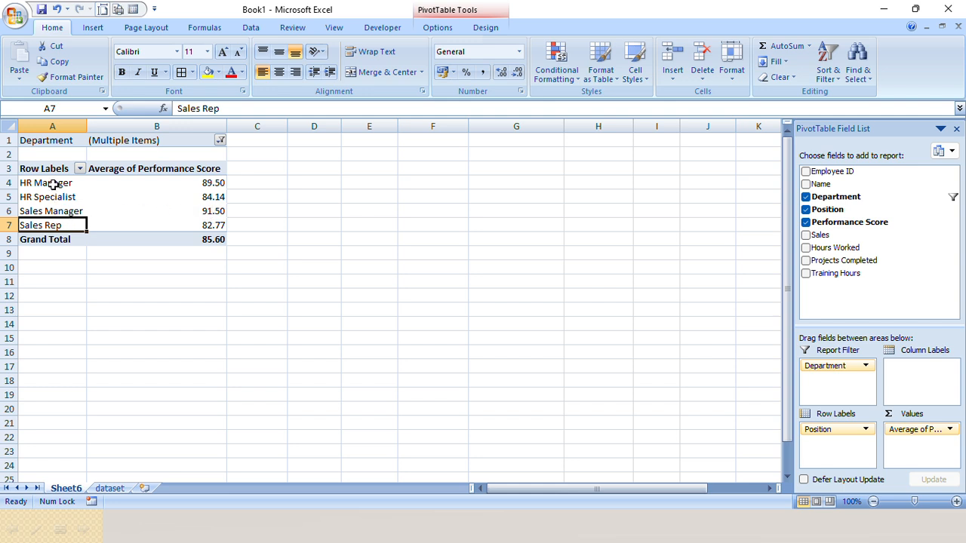
drag(203, 181, 202, 227)
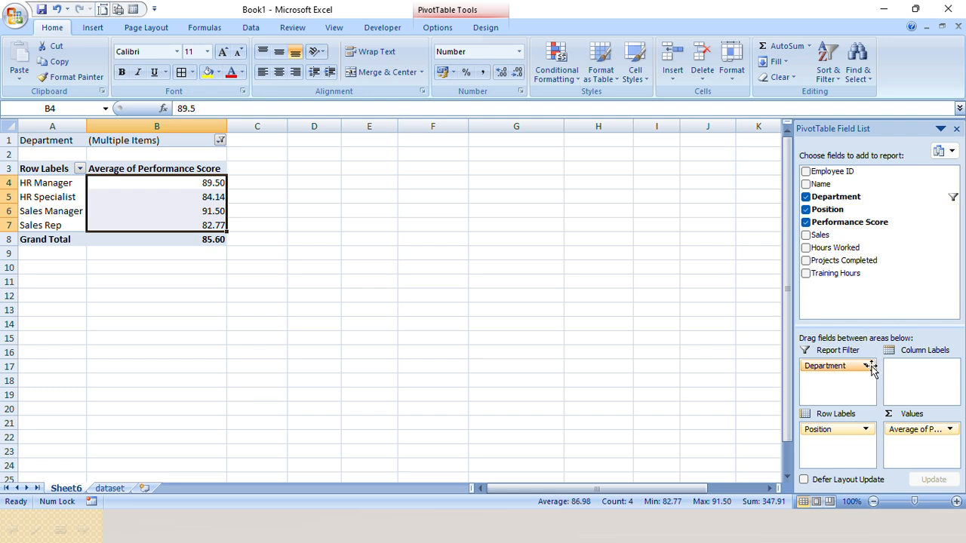
Replace Sales with IT in the Department report filter, keeping HR selected.
click(220, 141)
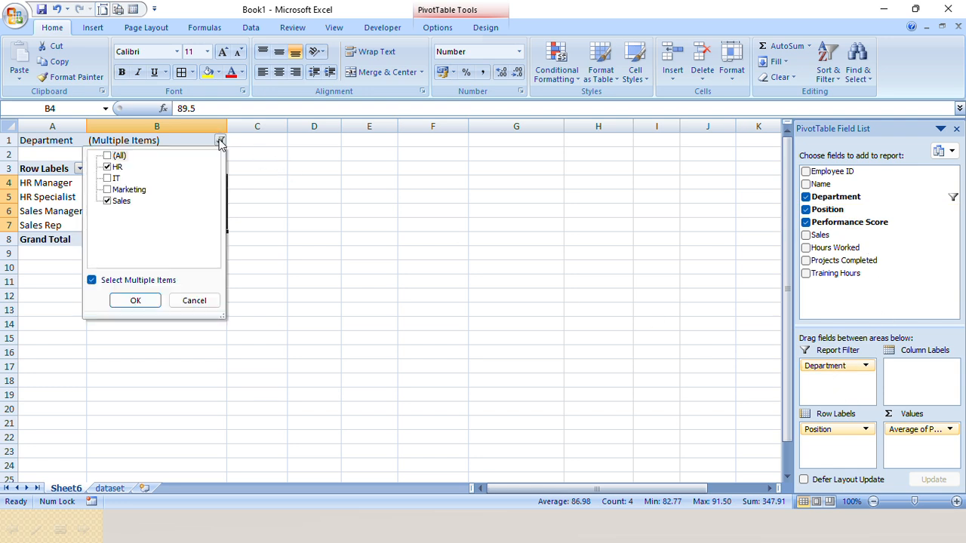
click(106, 200)
click(107, 179)
click(135, 300)
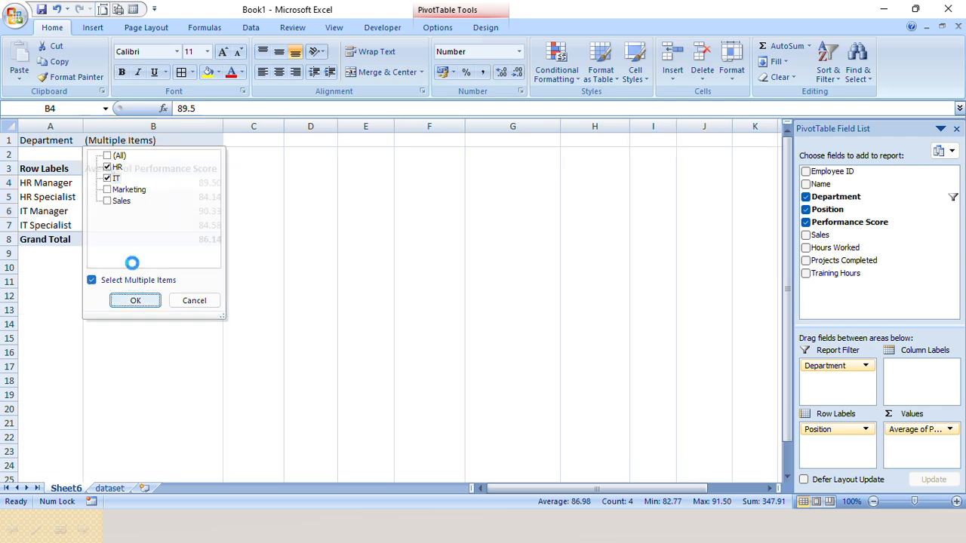